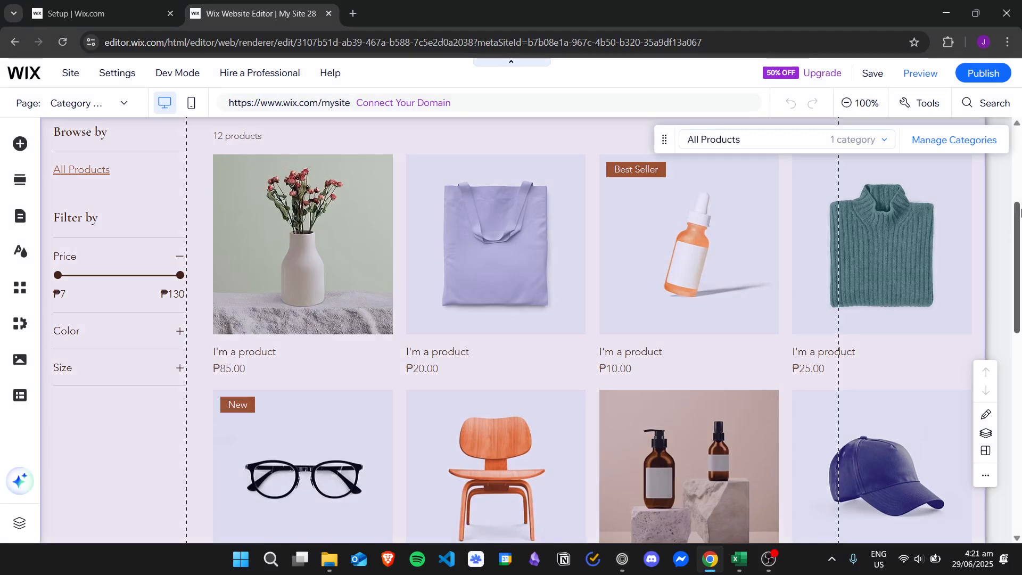
Leave the site editor for the site dashboard and open the store's product list in the catalog
scroll(1020, 213, "up", 5)
mouse_move(29, 74)
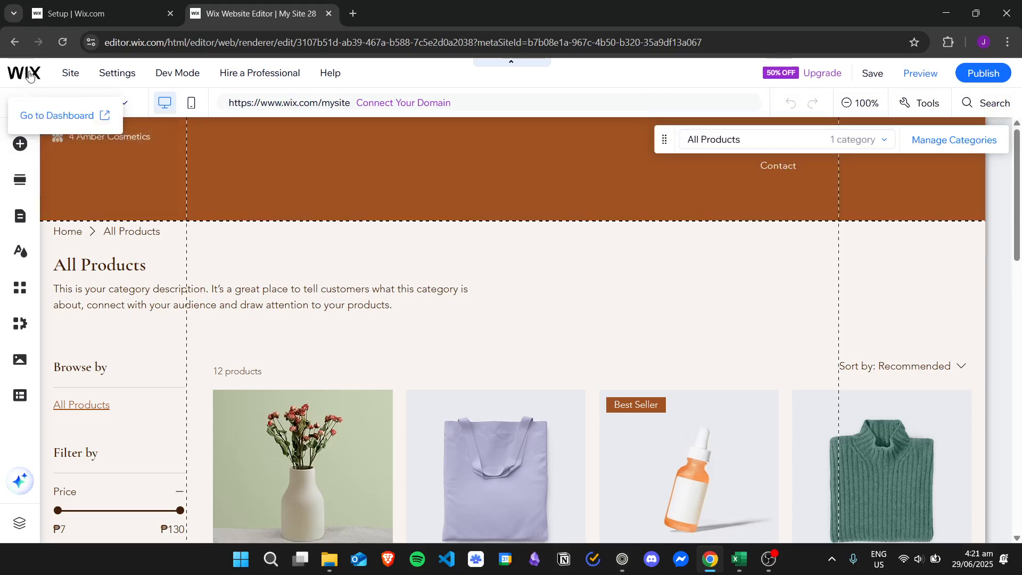
left_click(69, 116)
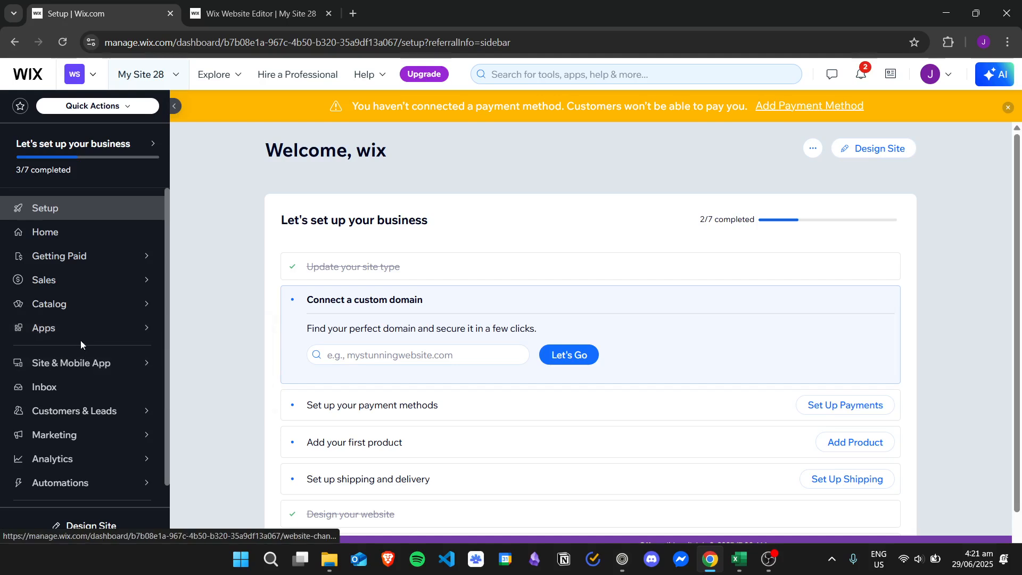
left_click(77, 305)
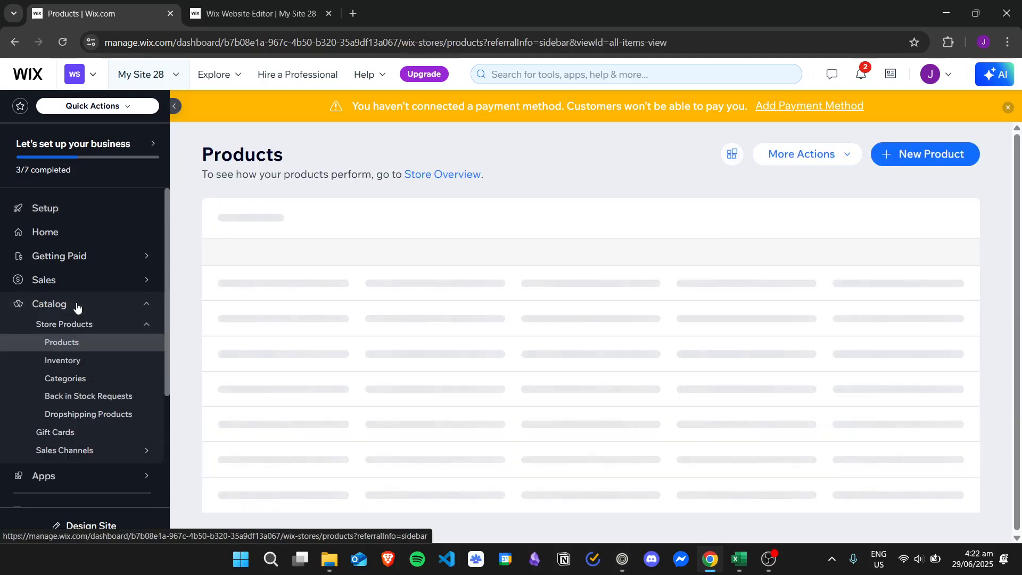
left_click(89, 346)
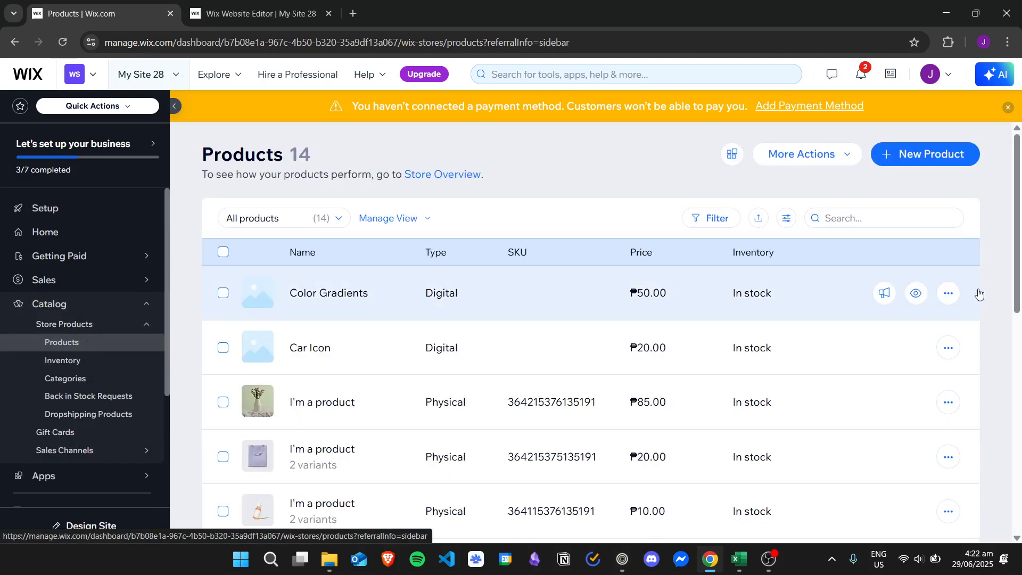
mouse_move(1020, 166)
left_mouse_down()
mouse_move(1020, 384)
mouse_move(1021, 147)
left_mouse_up()
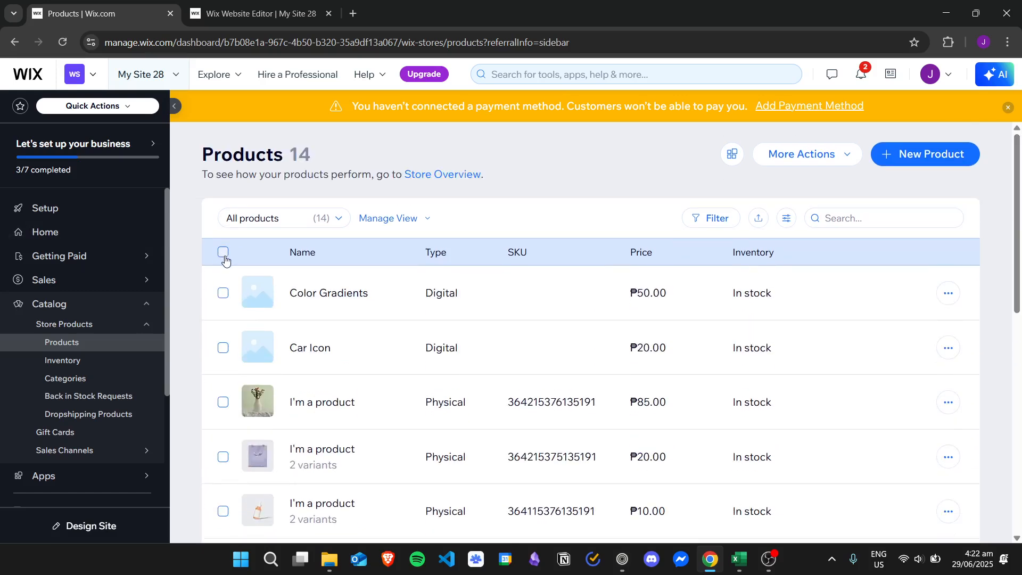
Select all products in the list and set a sale price with a 40% discount for them
left_click(223, 252)
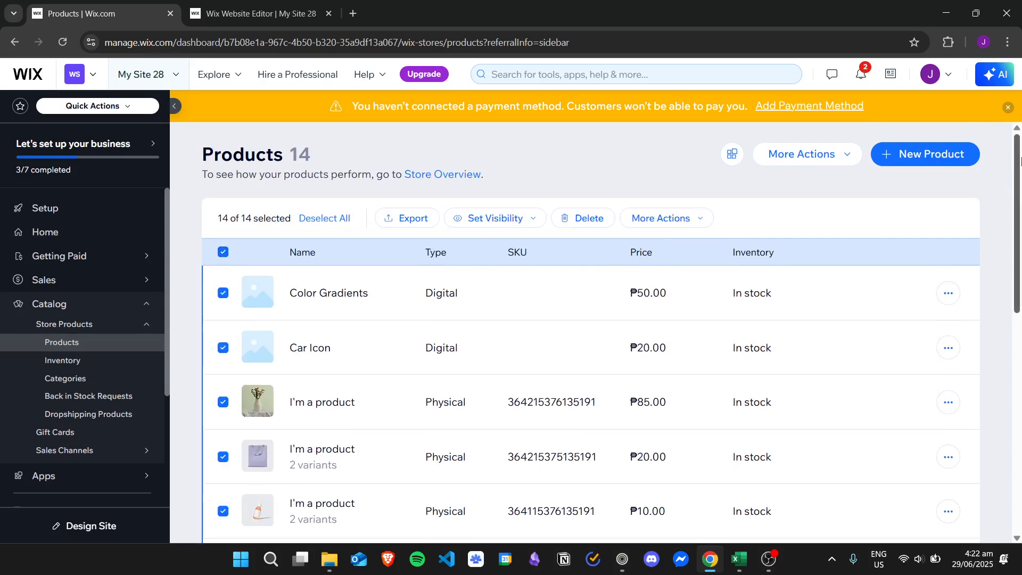
left_click_drag(1019, 186, 1017, 144)
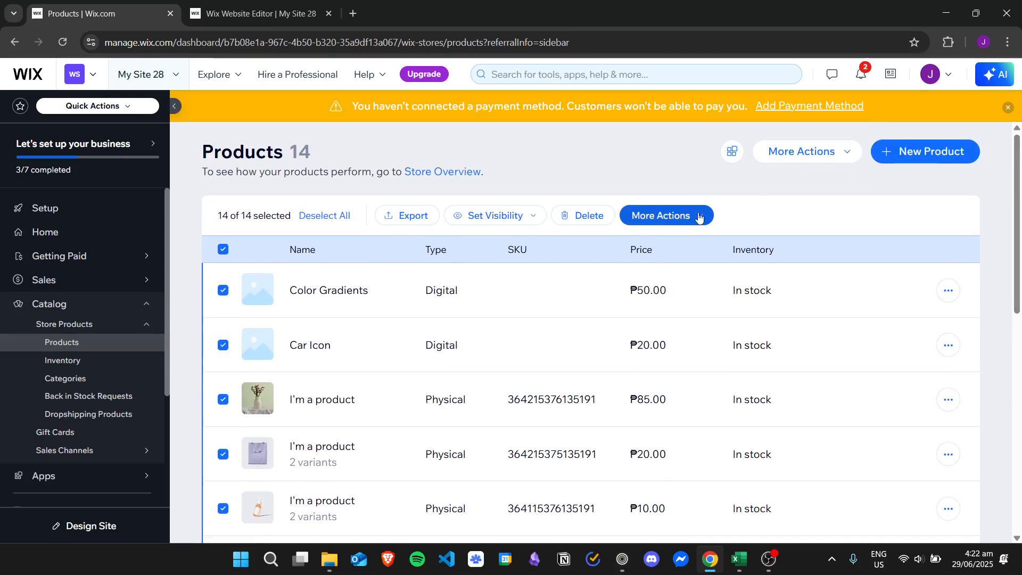
left_click(701, 219)
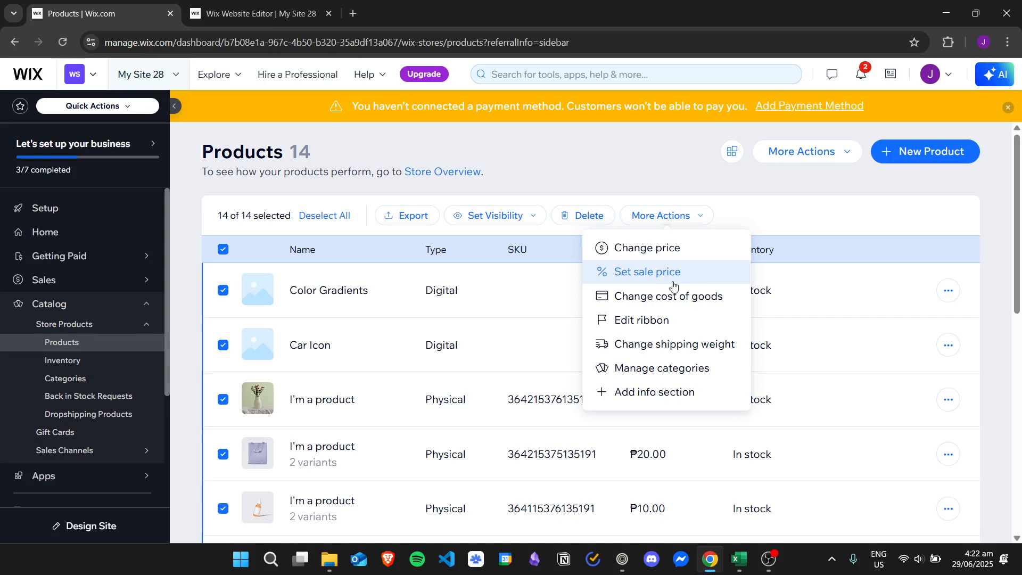
left_click(664, 281)
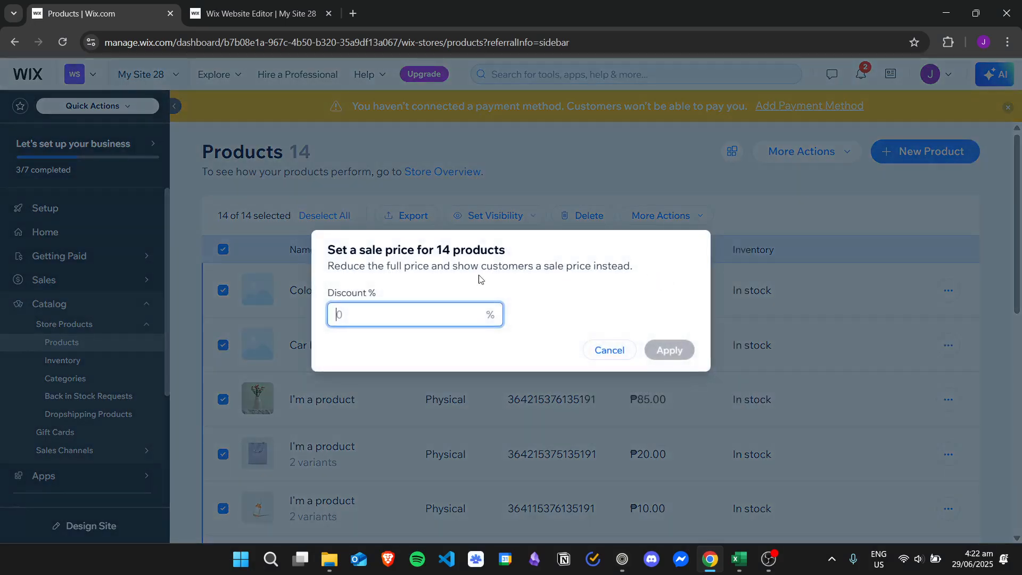
type("40")
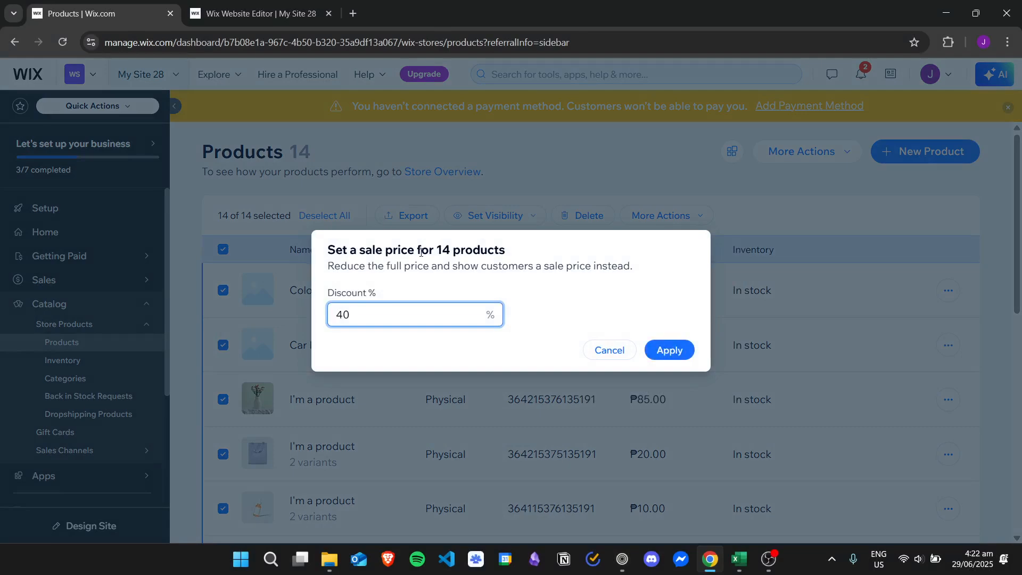
left_click(667, 349)
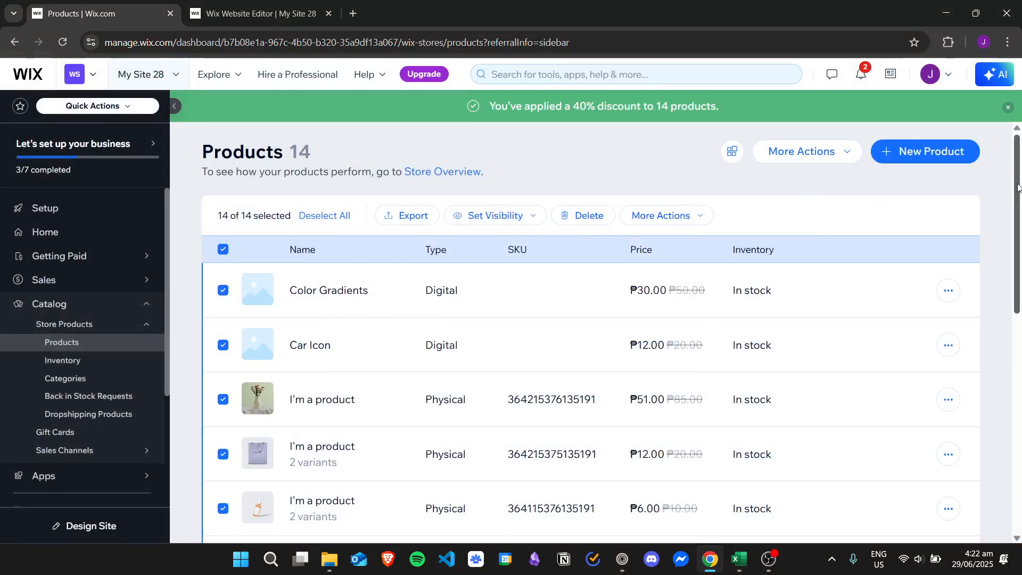
left_click_drag(1020, 186, 983, 174)
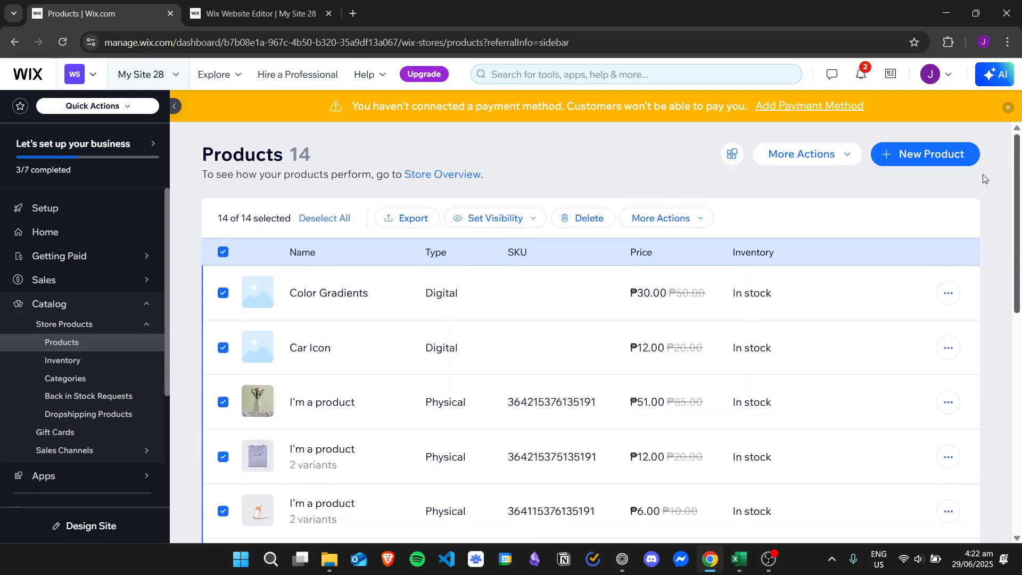
Remove the sale price from all selected products by applying a 0% discount, and clear the selection
left_click(662, 219)
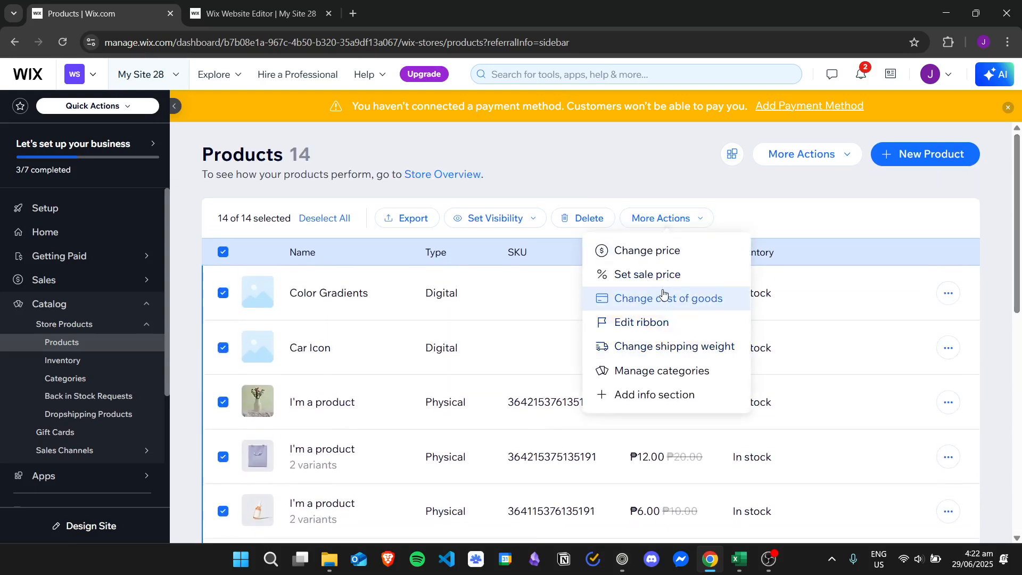
left_click(683, 280)
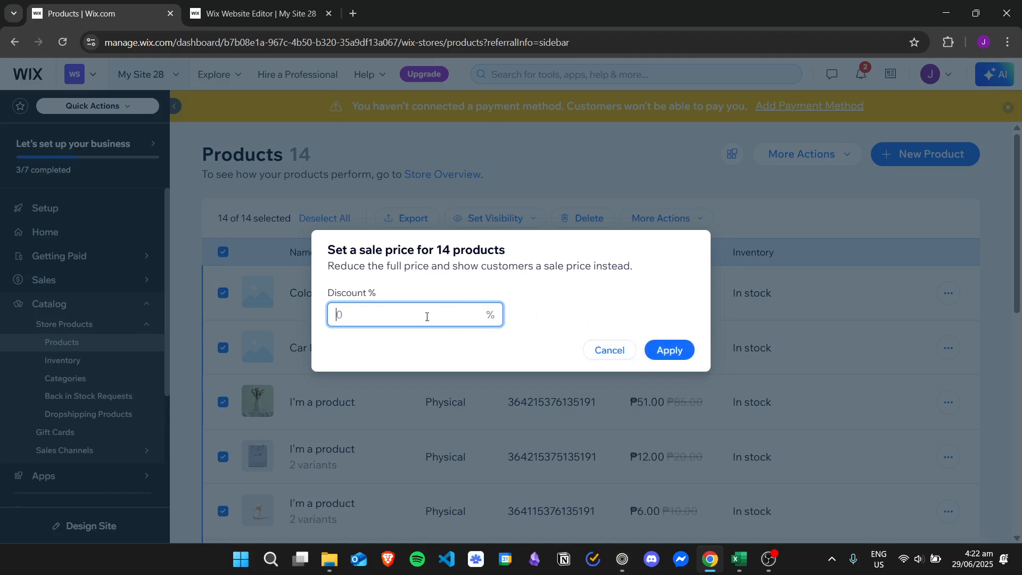
left_click(669, 344)
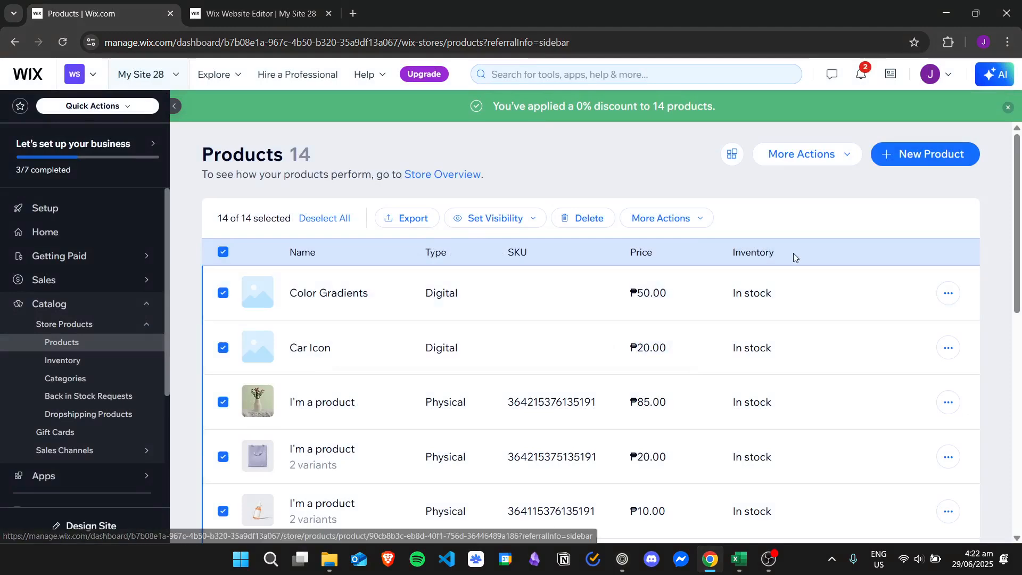
mouse_move(1020, 187)
left_mouse_down()
mouse_move(1021, 429)
mouse_move(1019, 155)
mouse_move(1021, 181)
left_mouse_up()
left_click(223, 253)
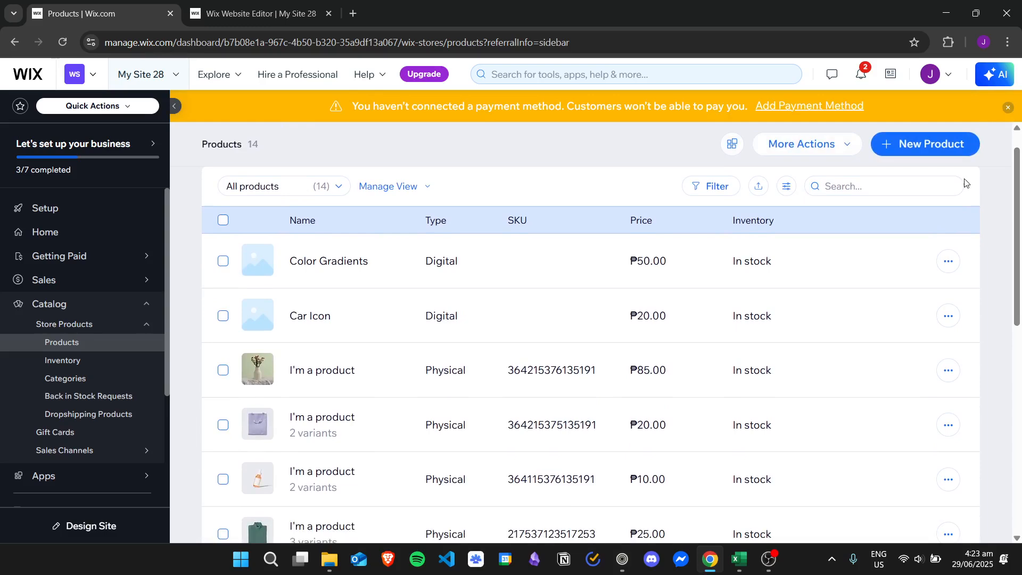
Select the first five products, from Color Gradients down, and set a sale price with a 10% discount for them
left_click(223, 261)
left_click(223, 316)
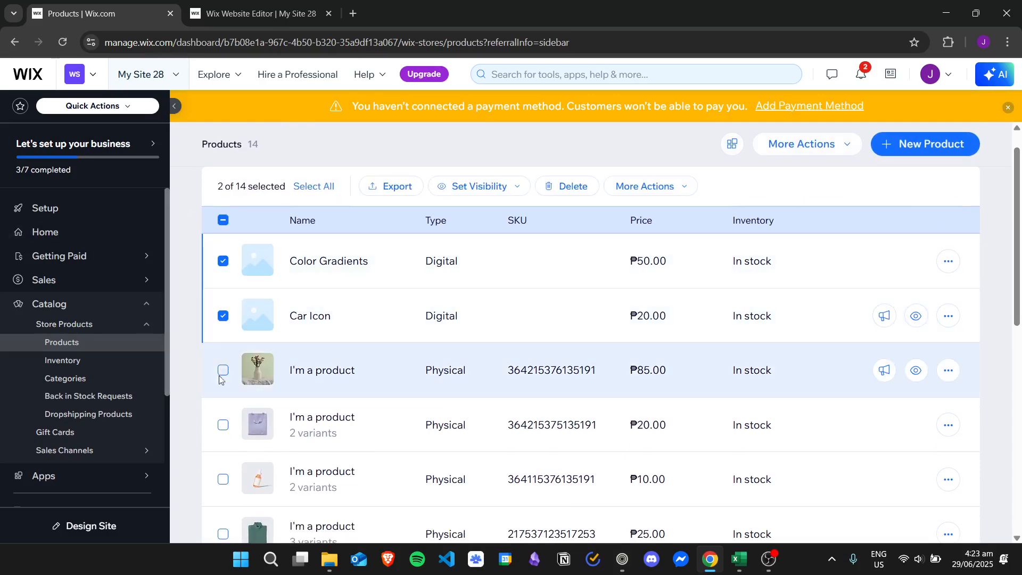
left_click(224, 371)
left_click(224, 425)
left_click(223, 479)
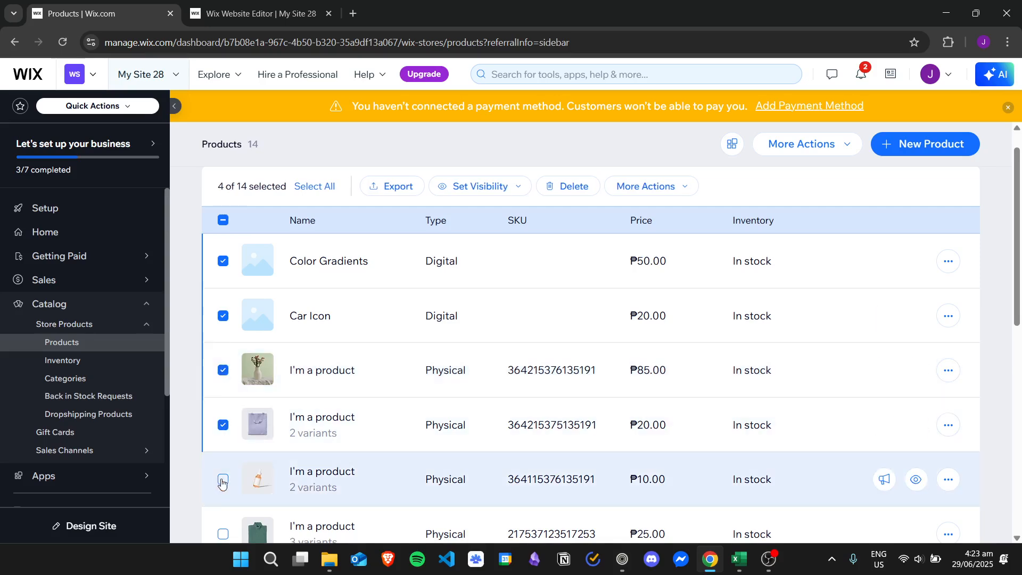
left_click(660, 195)
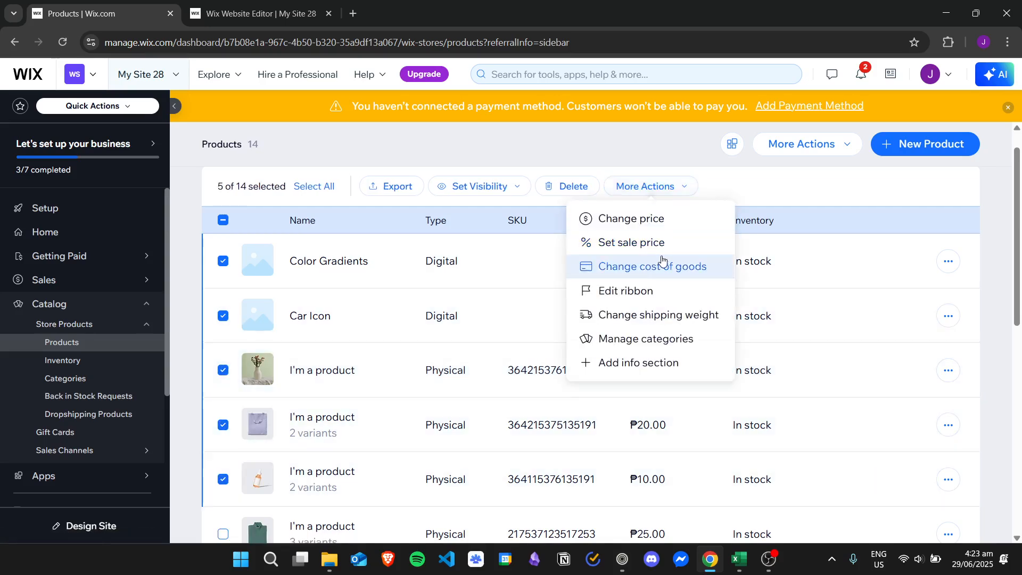
left_click(662, 240)
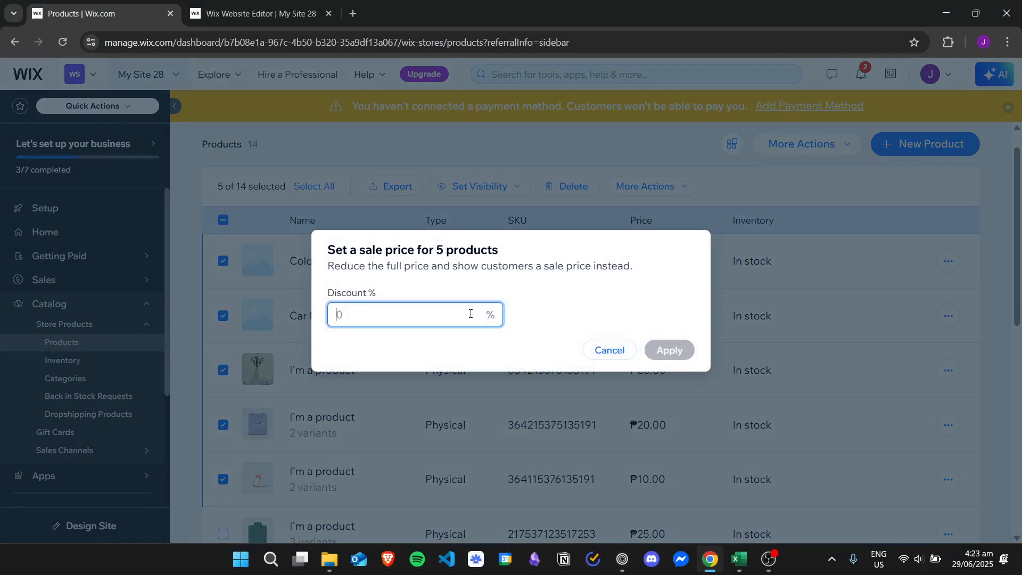
type("10")
left_click(661, 360)
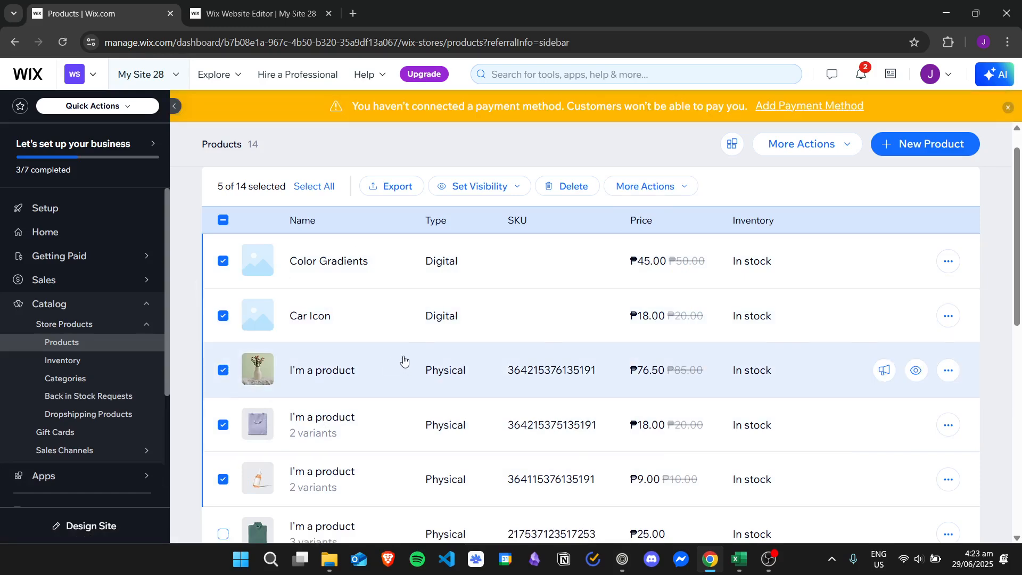
Reset the five selected products to full price with a 0% discount and deselect each of them
left_click(645, 186)
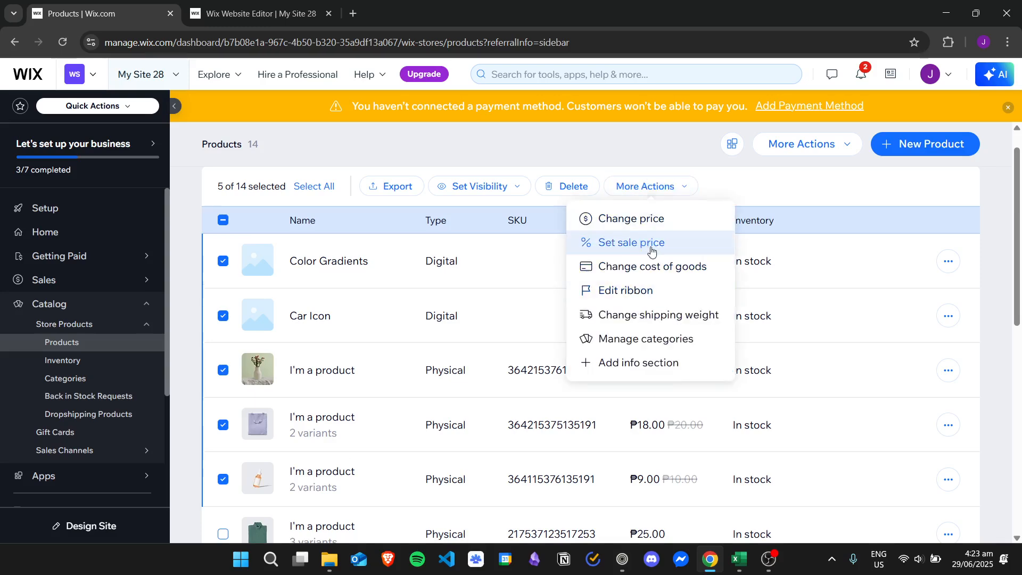
left_click(652, 251)
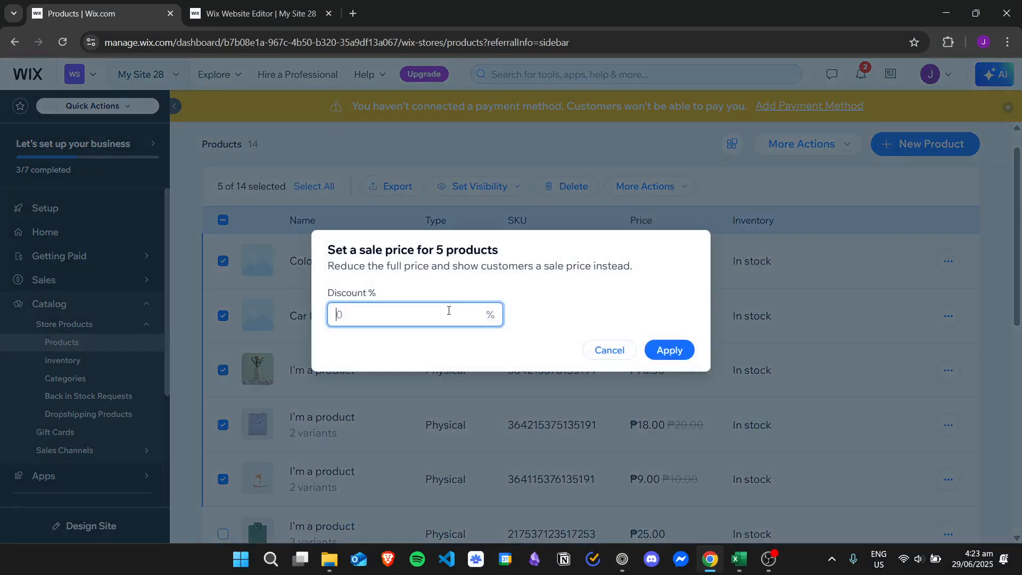
left_click(669, 356)
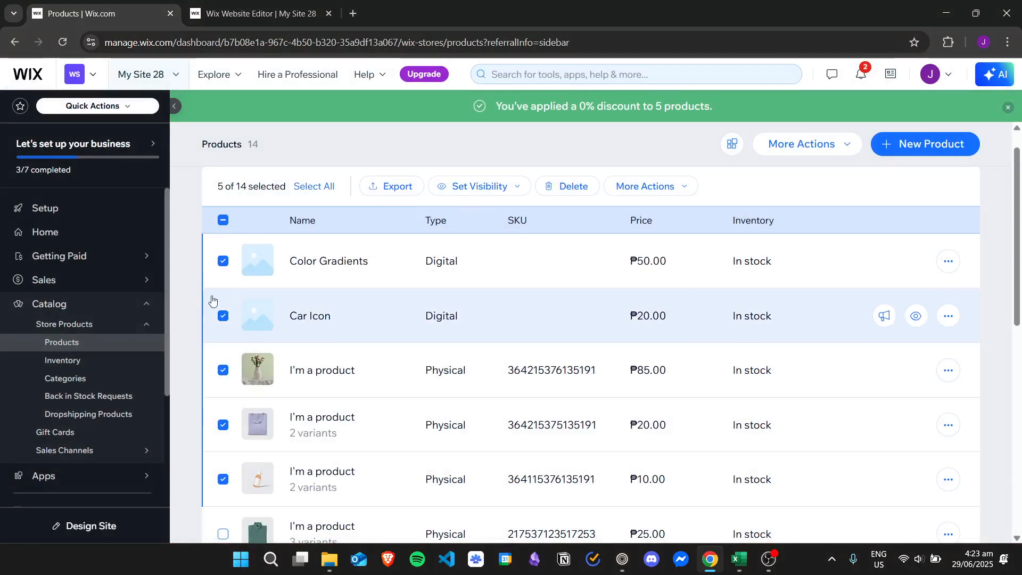
left_click(223, 261)
left_click(223, 316)
left_click(223, 370)
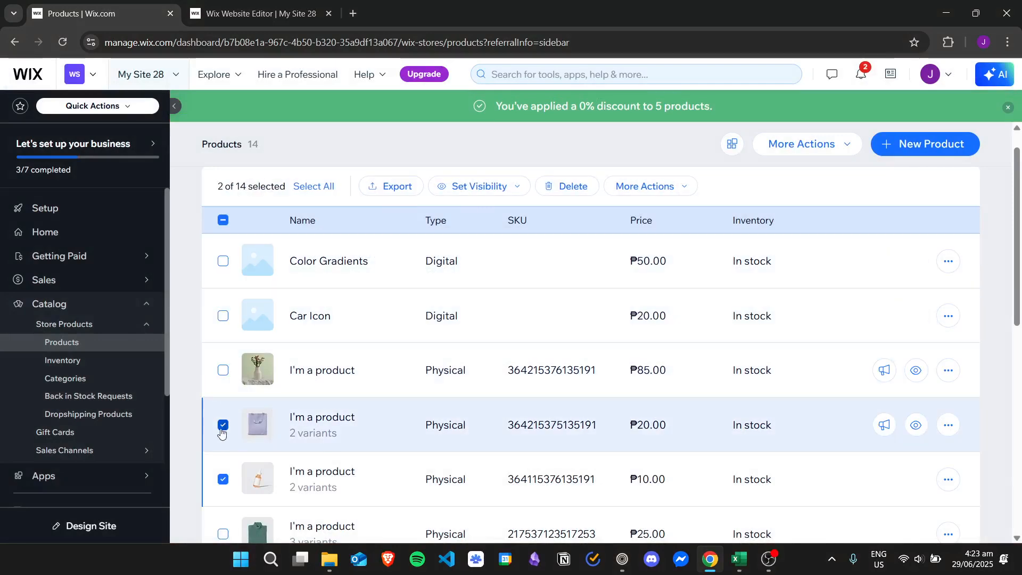
left_click(223, 425)
left_click(223, 479)
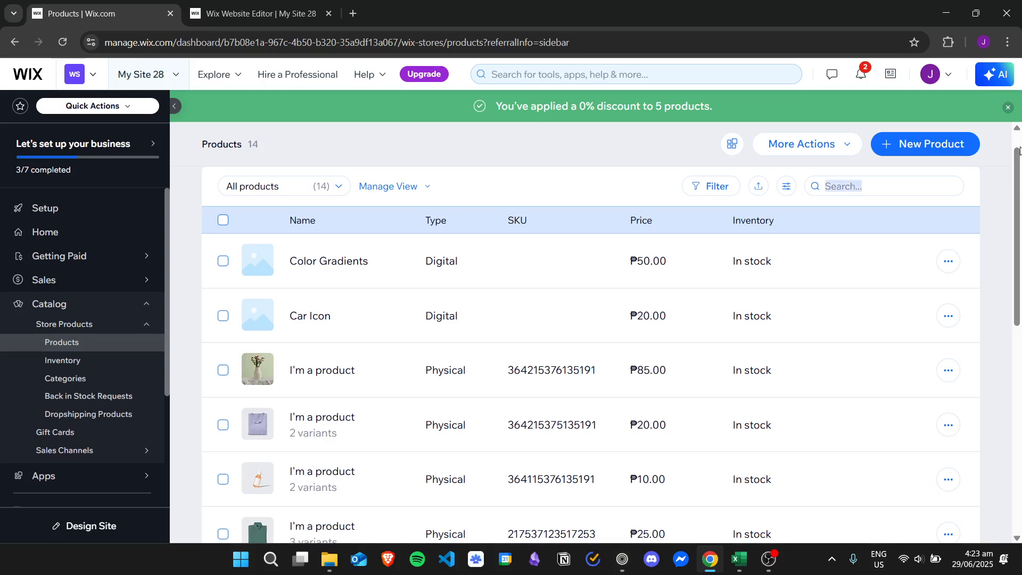
Filter the product list by the Sale50 category and close the filter options
scroll(1013, 185, "up", 1)
left_click(731, 217)
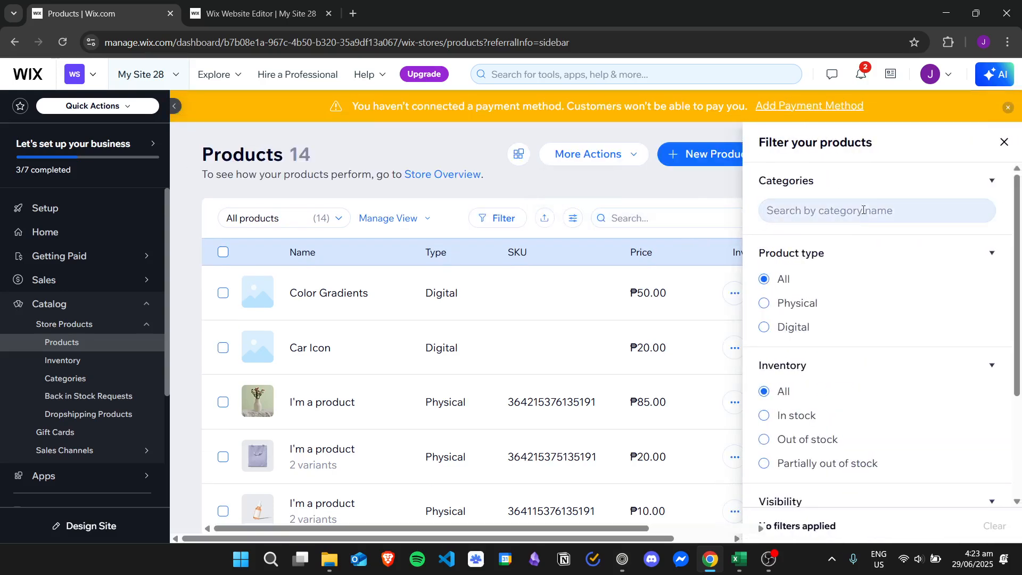
left_click(933, 214)
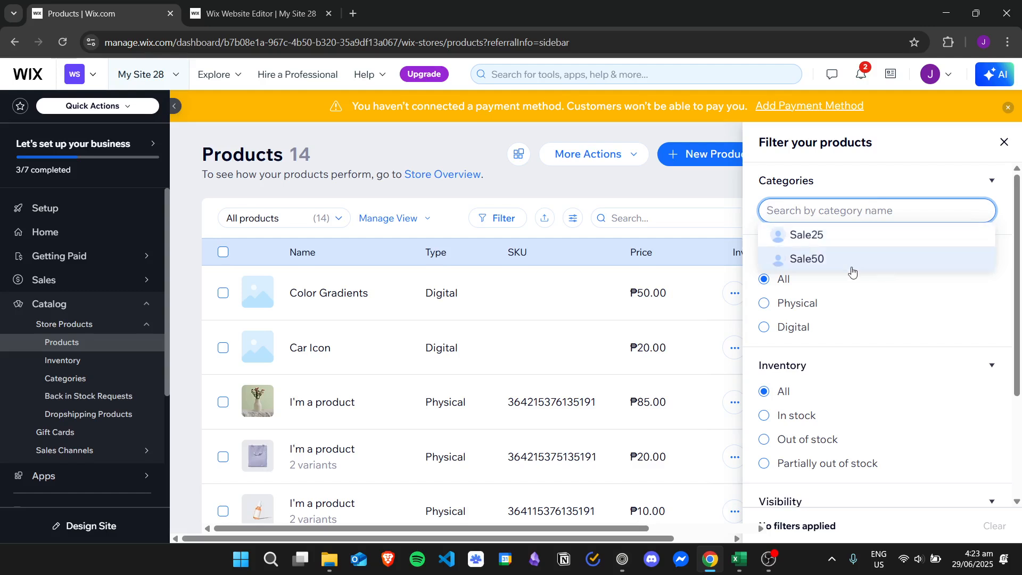
left_click(839, 265)
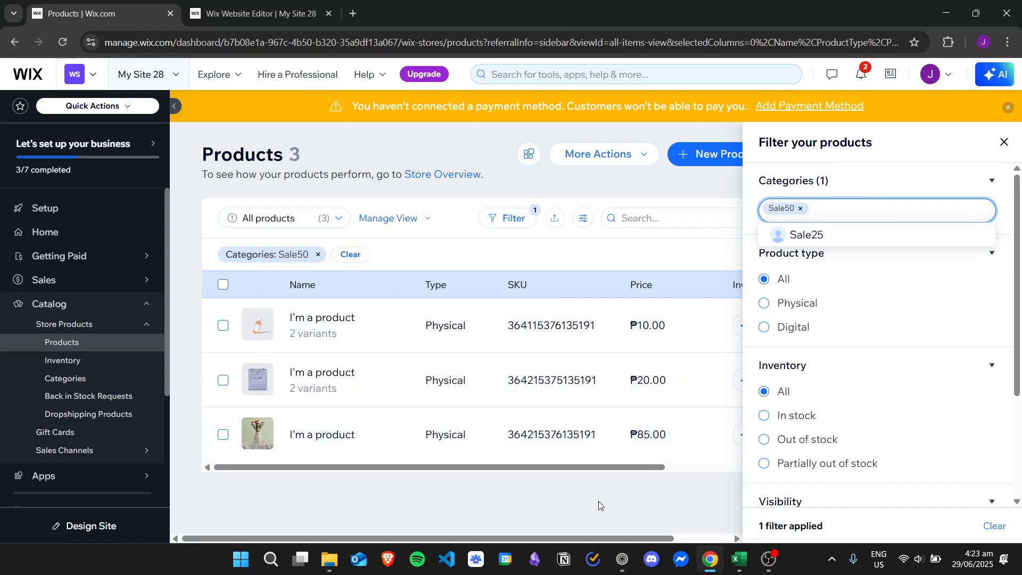
left_click(1004, 141)
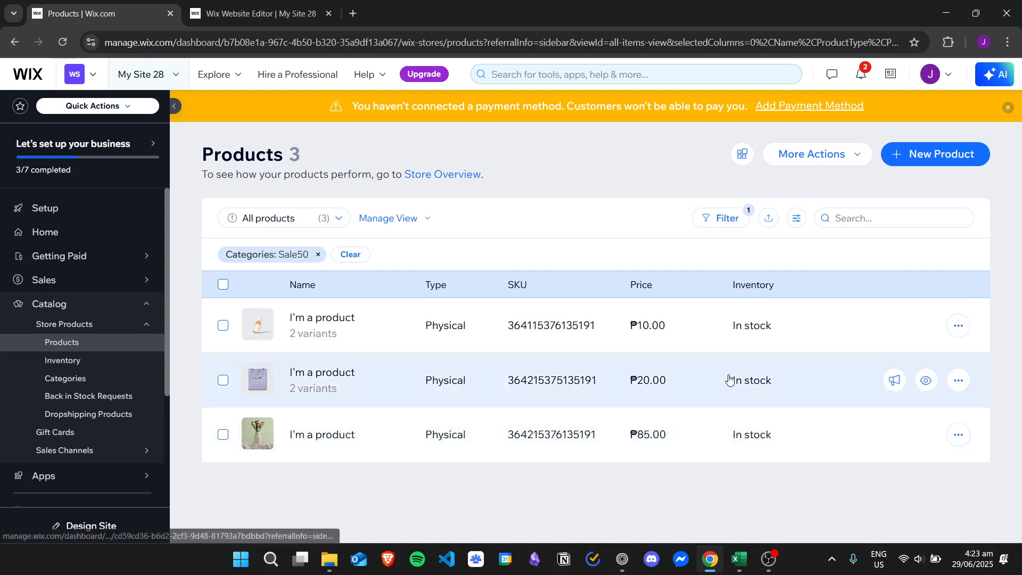
Set a sale price with a 50% discount for all products in the filtered Sale50 list, and clear the selection
left_click(223, 284)
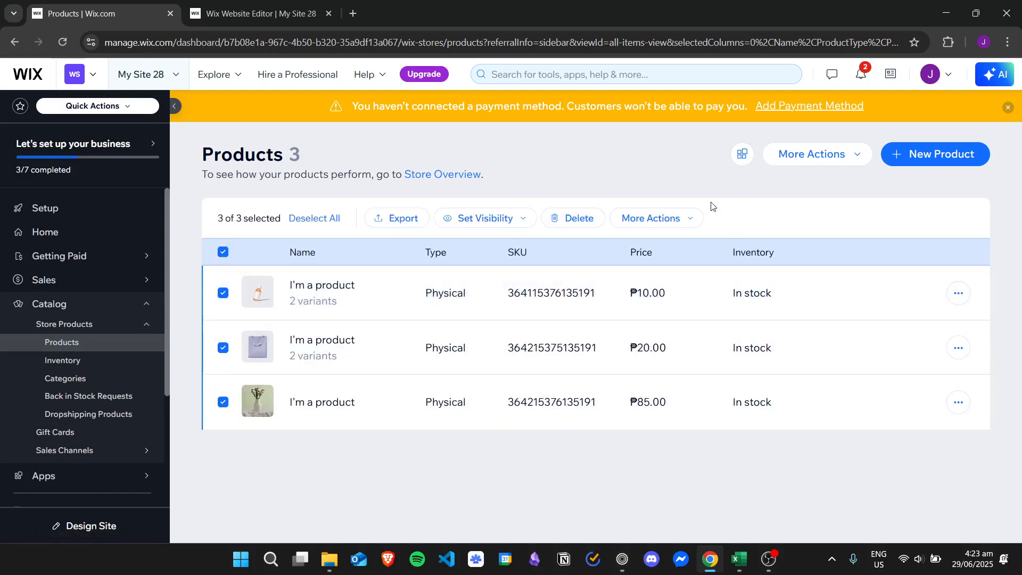
left_click(655, 218)
left_click(641, 277)
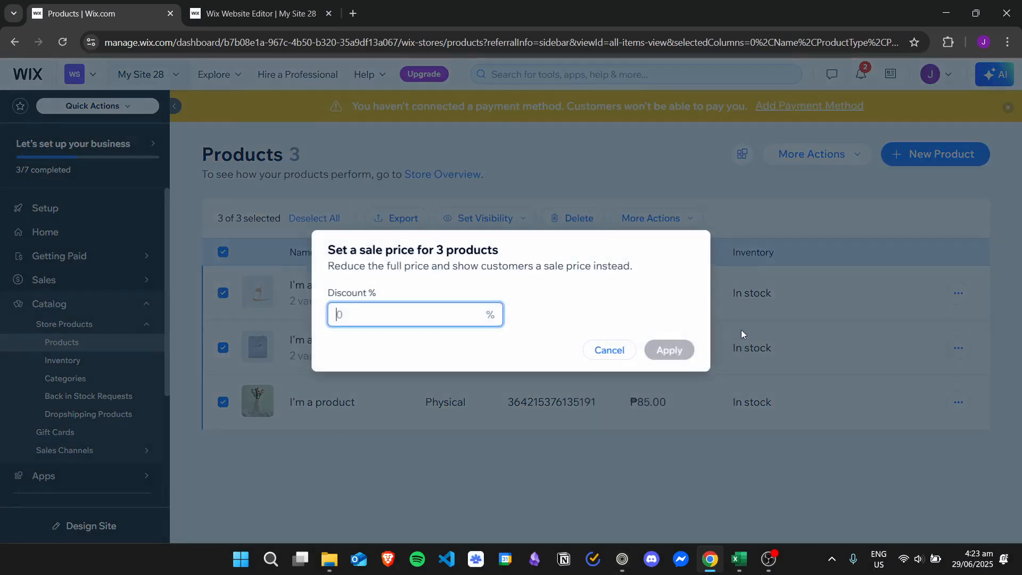
type("50")
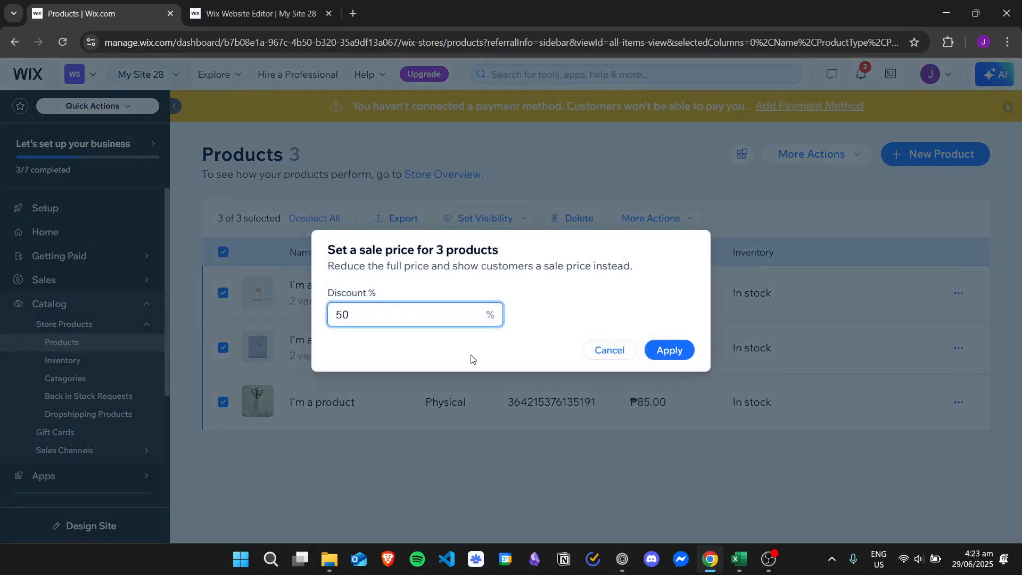
left_click(669, 350)
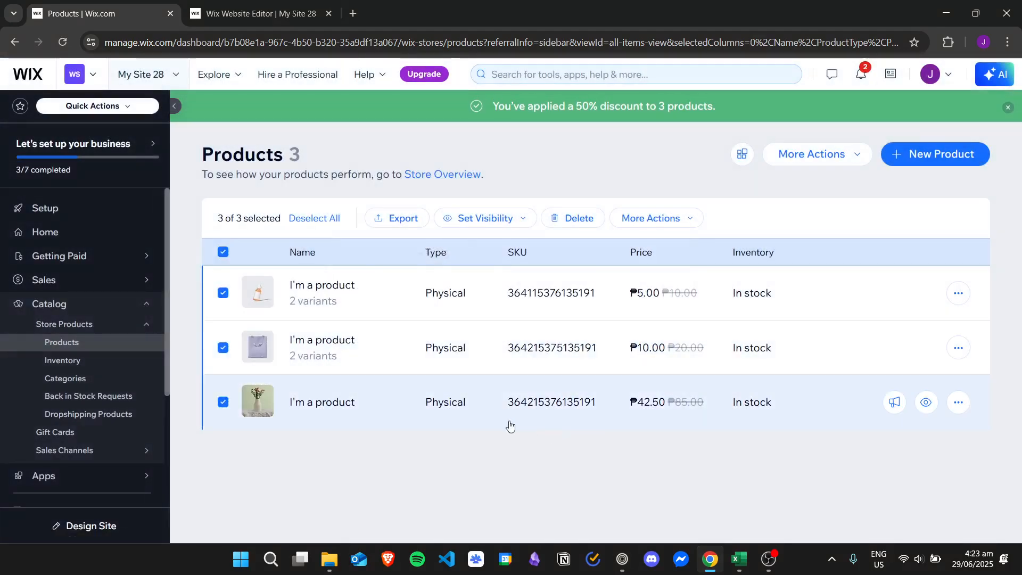
left_click(223, 251)
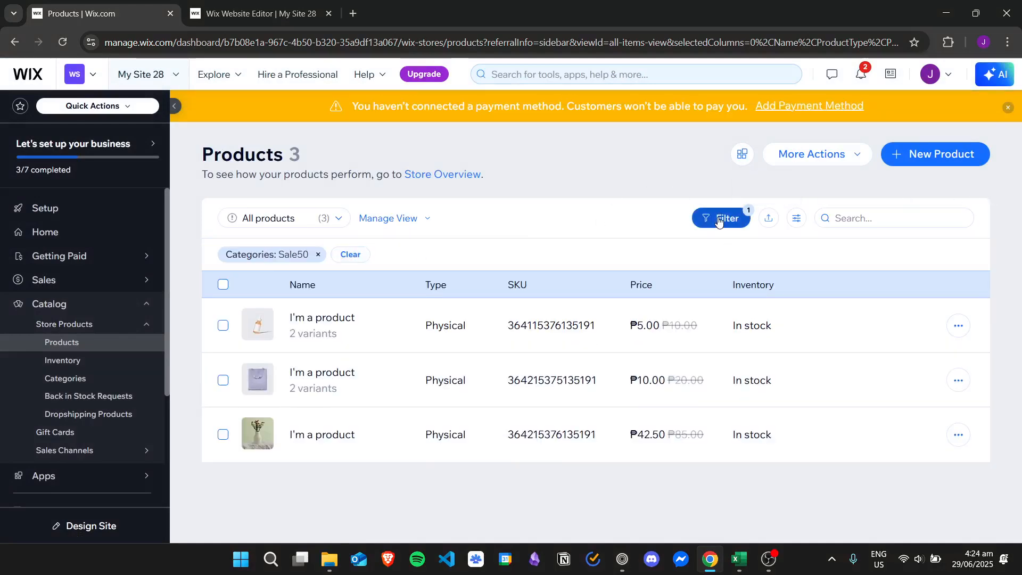
left_click(719, 221)
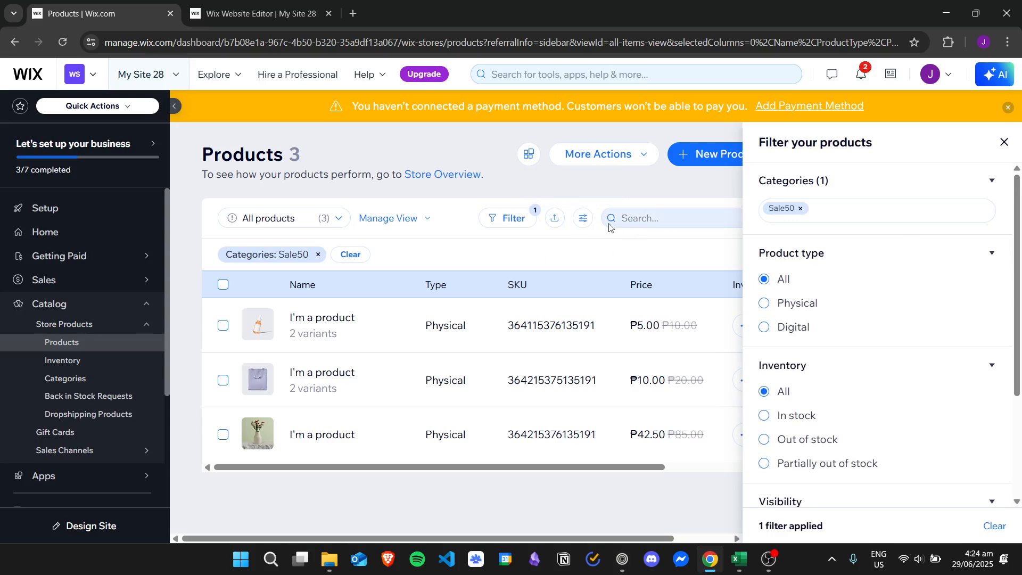
left_click(512, 218)
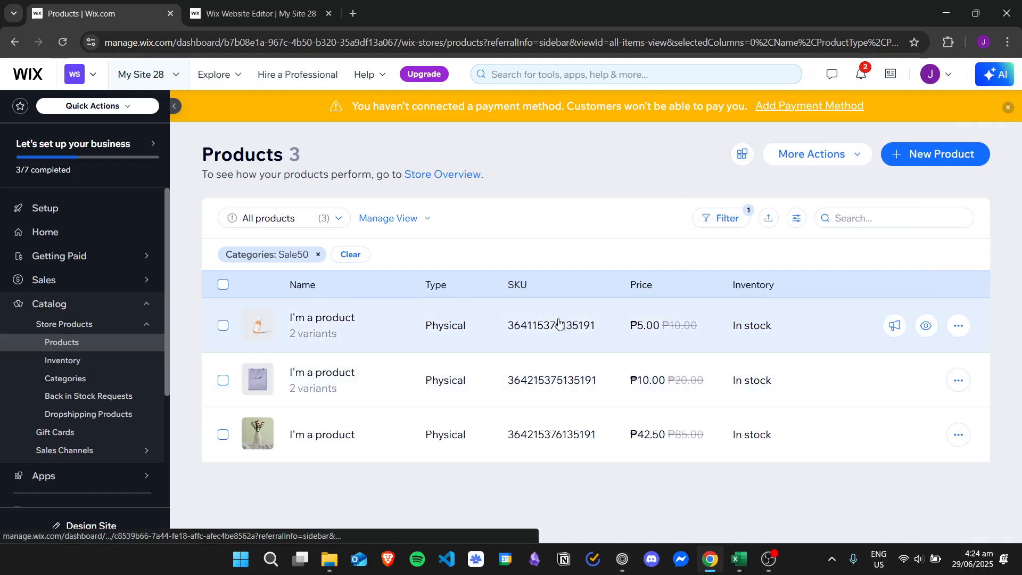
left_click(736, 229)
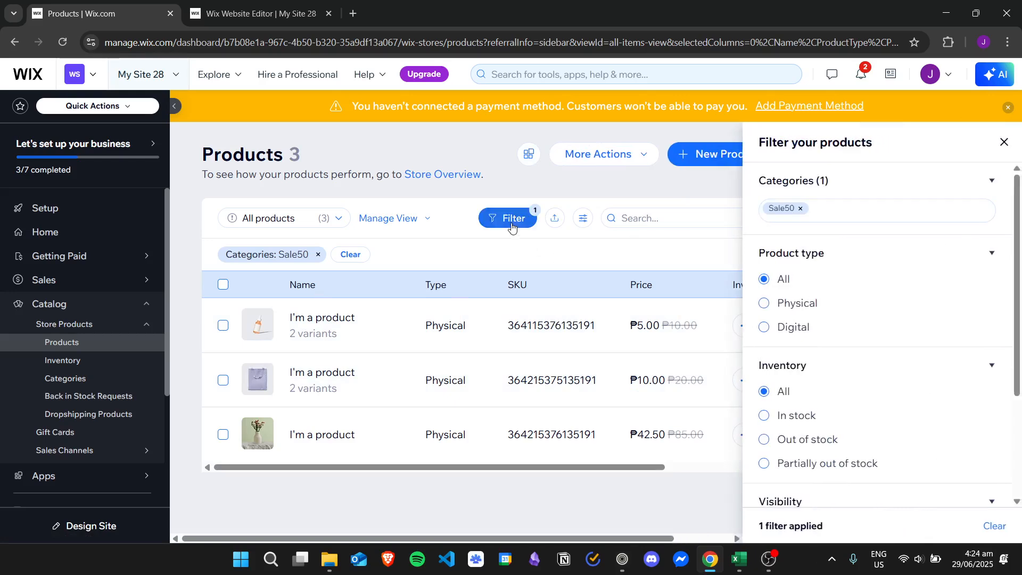
left_click(485, 218)
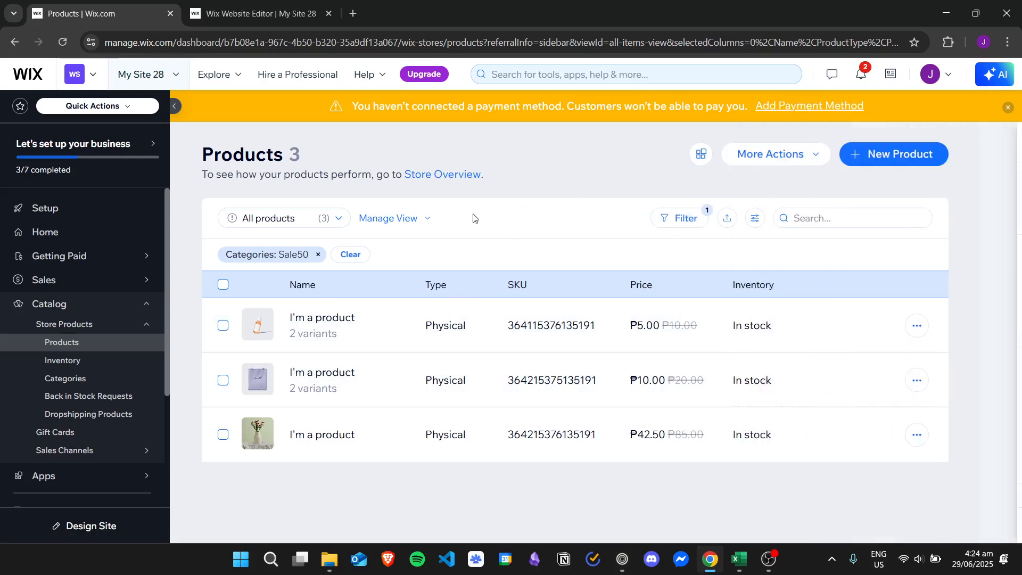
left_click(408, 225)
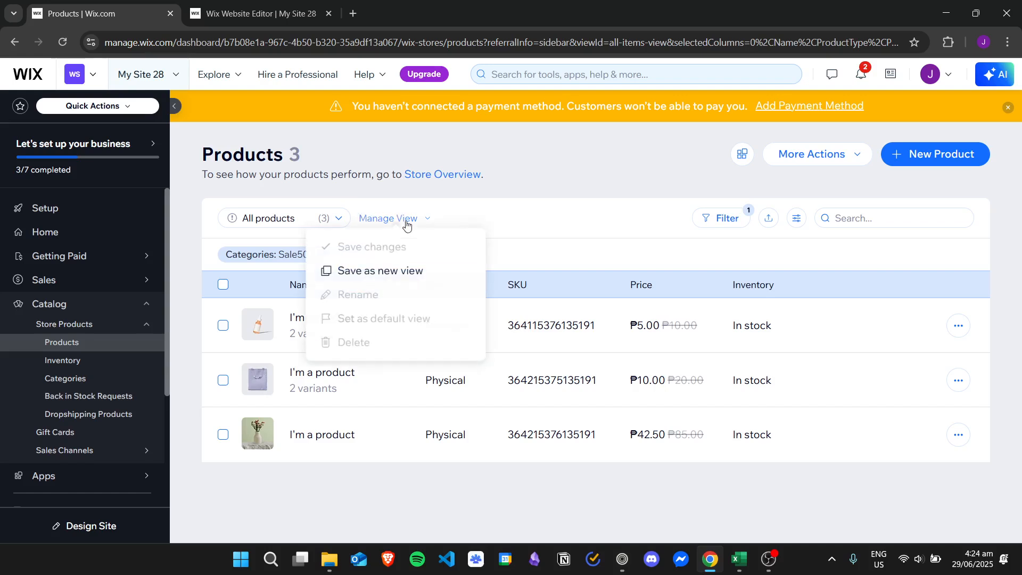
left_click(521, 196)
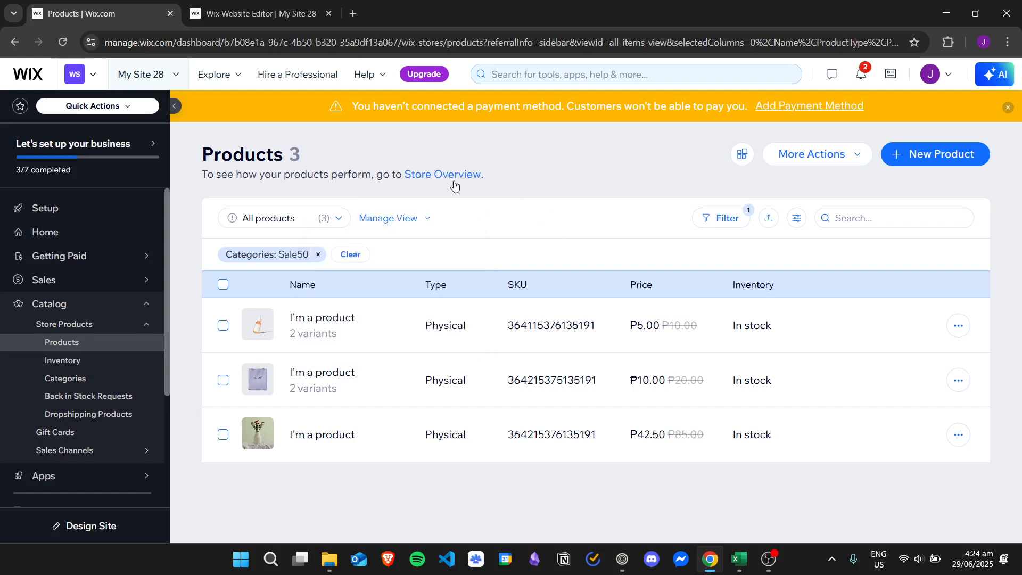
Save the product list filtered by the Sale50 category as a new view named Sale50
left_click(408, 219)
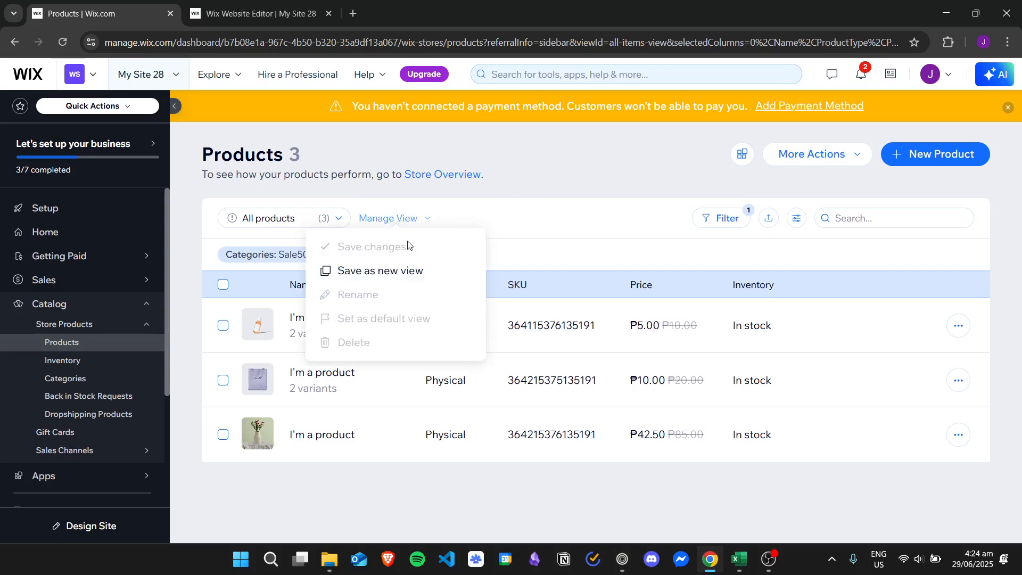
left_click(402, 276)
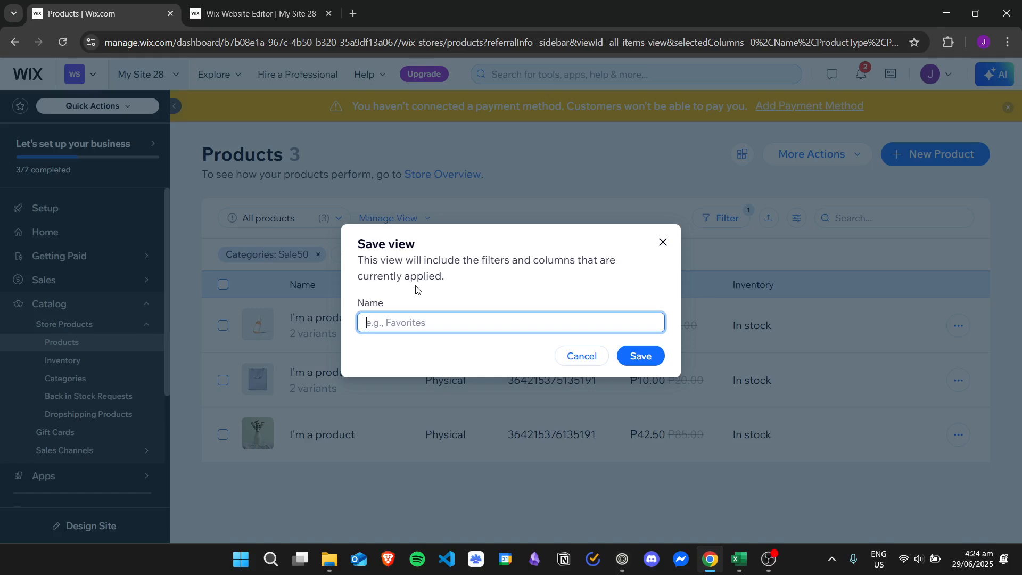
type("Sale50")
left_click(641, 355)
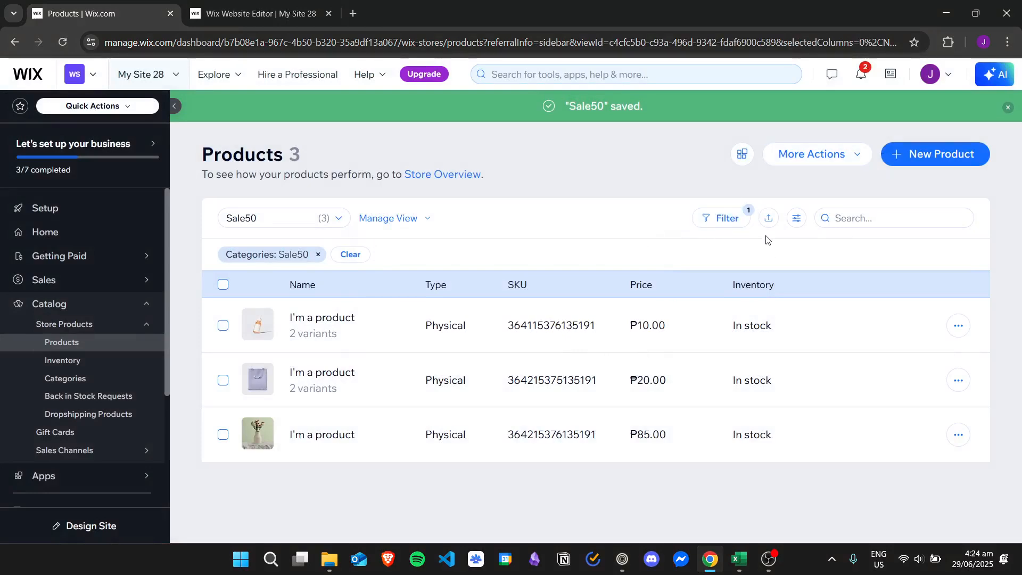
Replace the Sale50 category filter on the product list with Sale25 and close the filter options
left_click(725, 220)
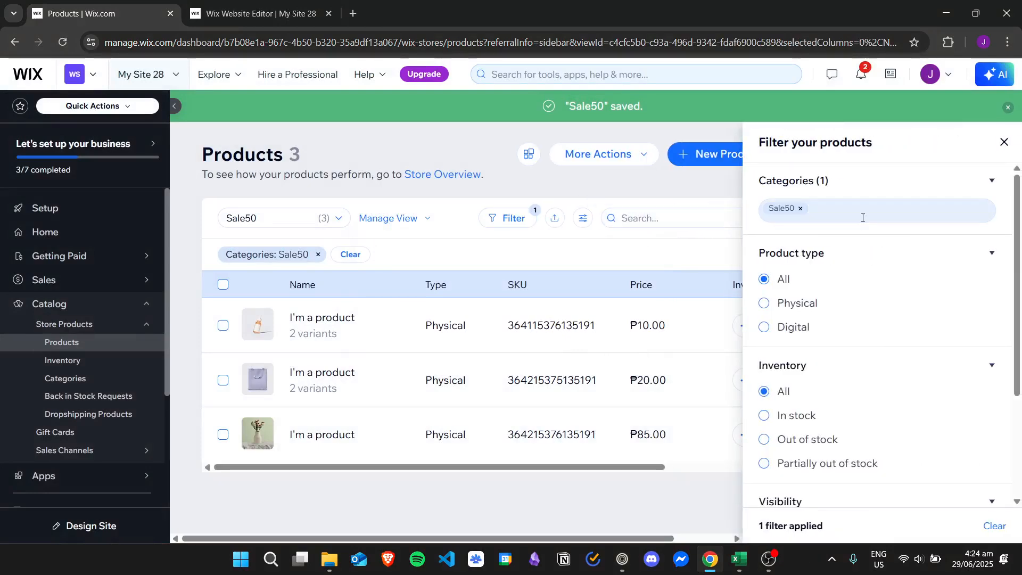
left_click(800, 208)
left_click(829, 208)
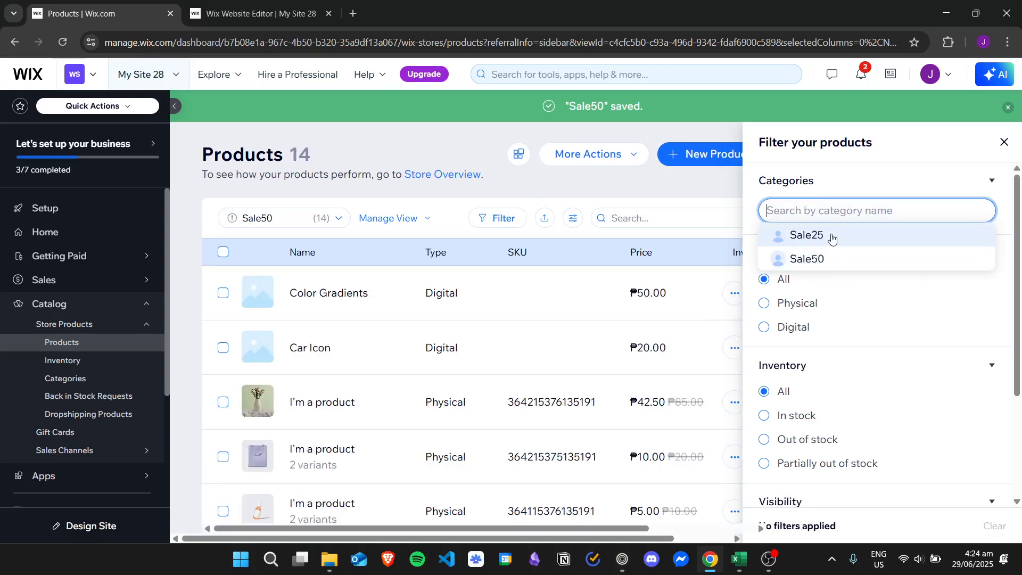
left_click(833, 235)
left_click(510, 185)
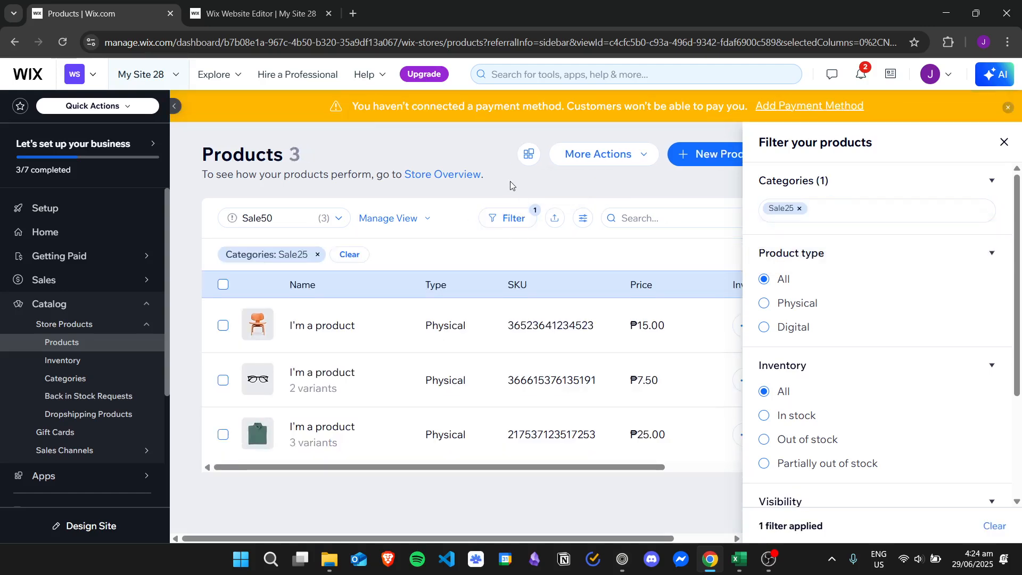
Save the product list filtered by the Sale25 category as a new view named Sale25
left_click(403, 217)
left_click(388, 271)
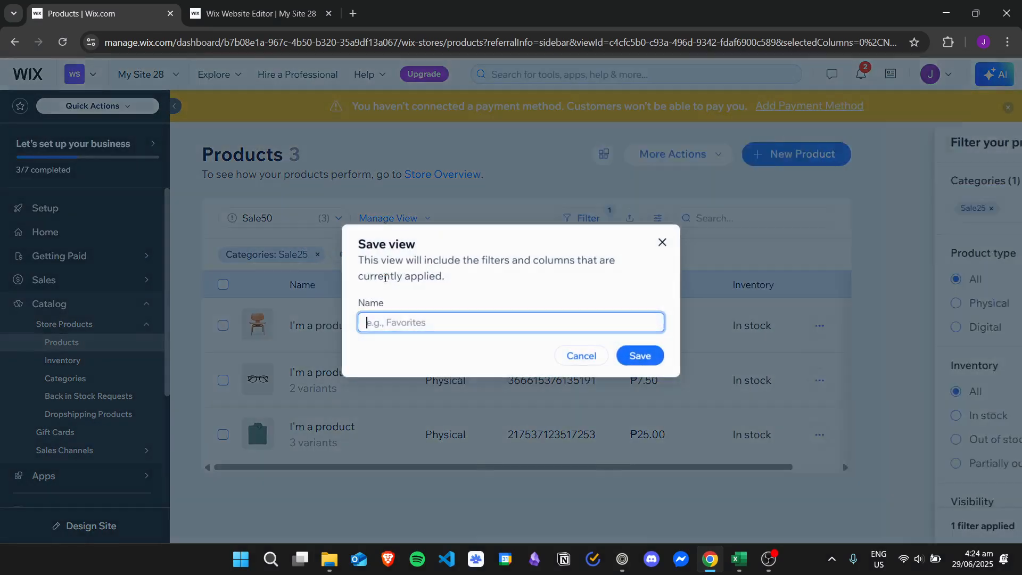
type("Sale25")
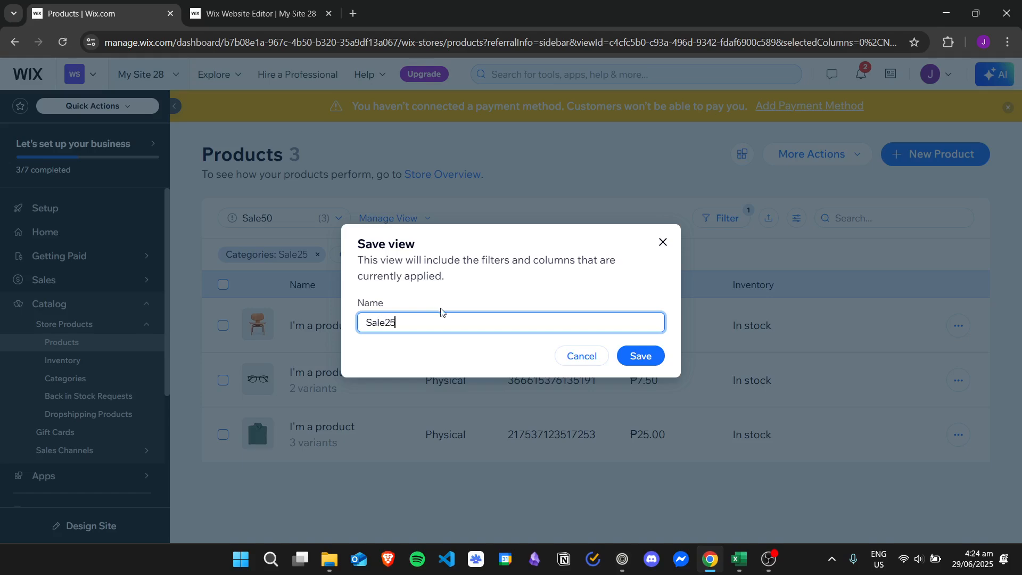
left_click(649, 362)
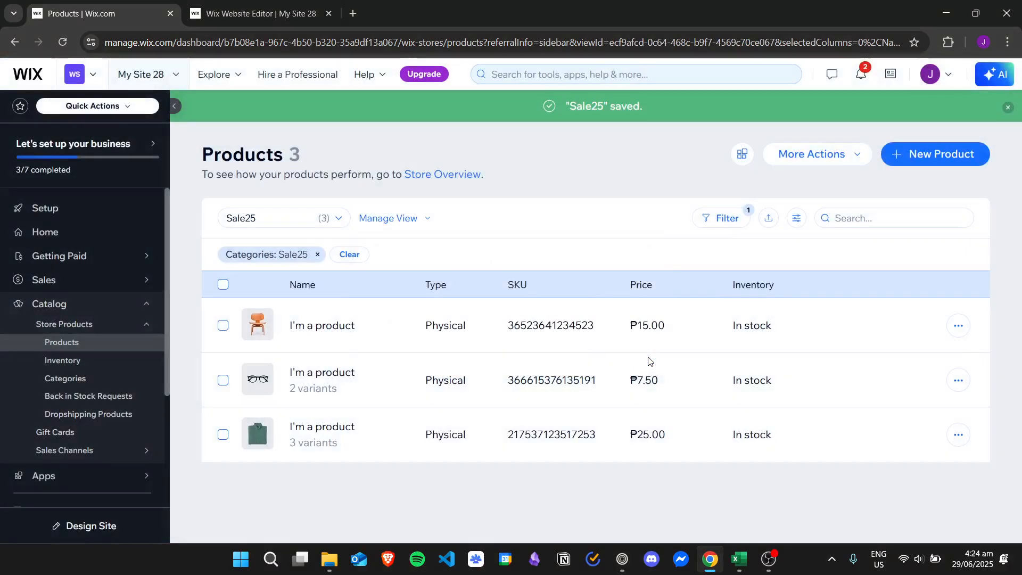
Replace the Sale25 category filter with the Digital product type and save the result as a new view named Digital Products
left_click(722, 218)
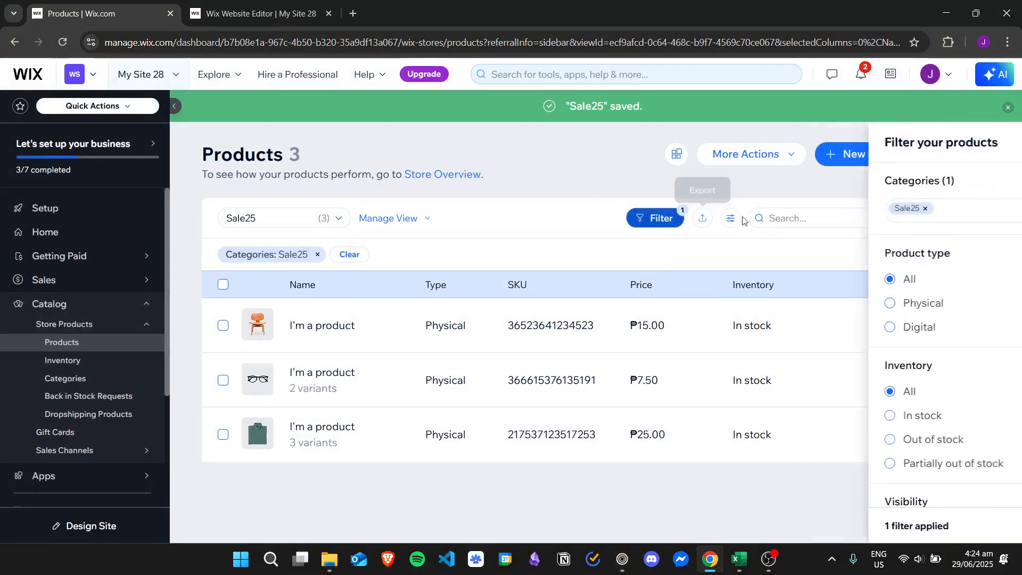
left_click(799, 210)
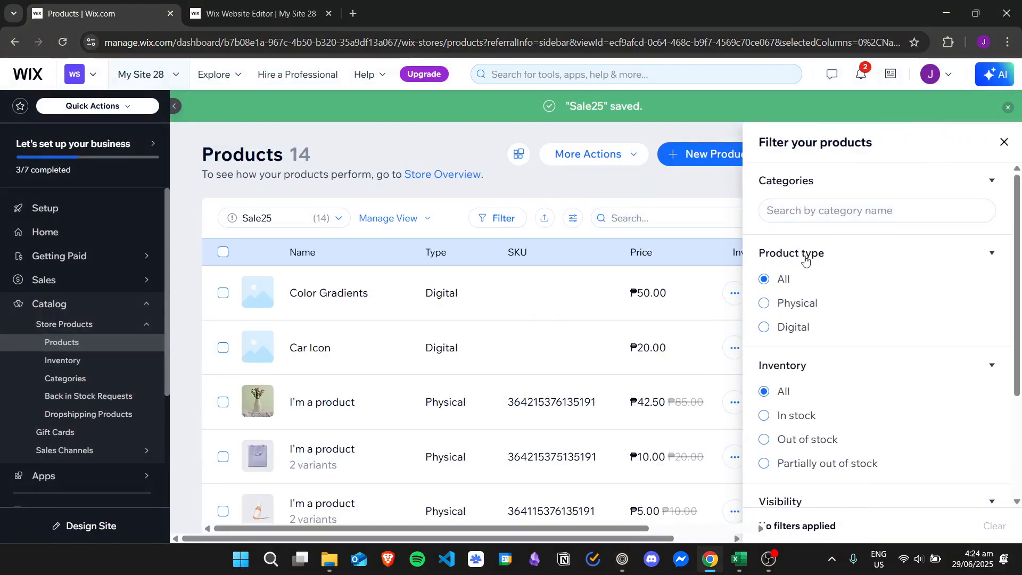
left_click(793, 326)
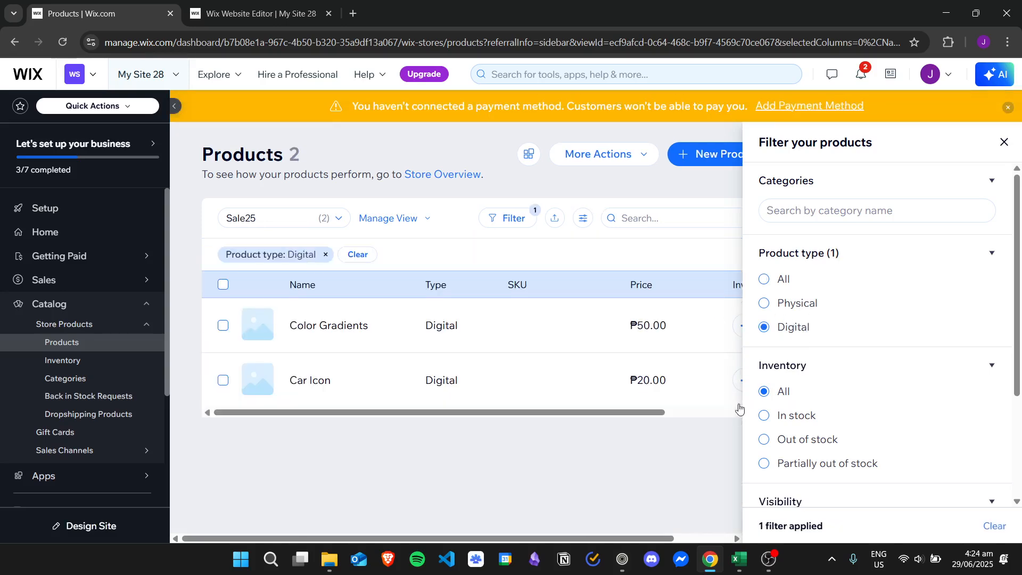
left_click(396, 219)
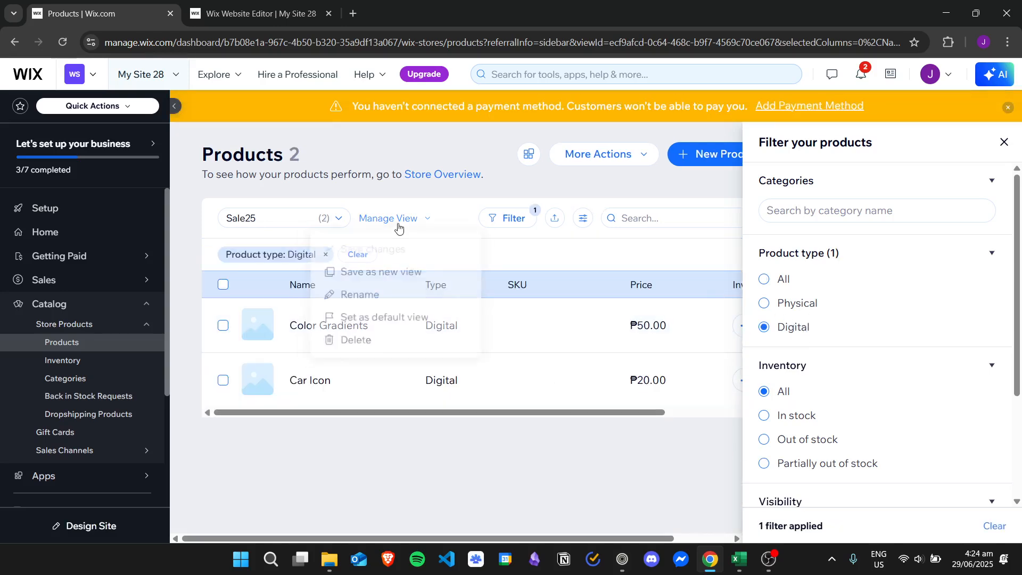
left_click(407, 270)
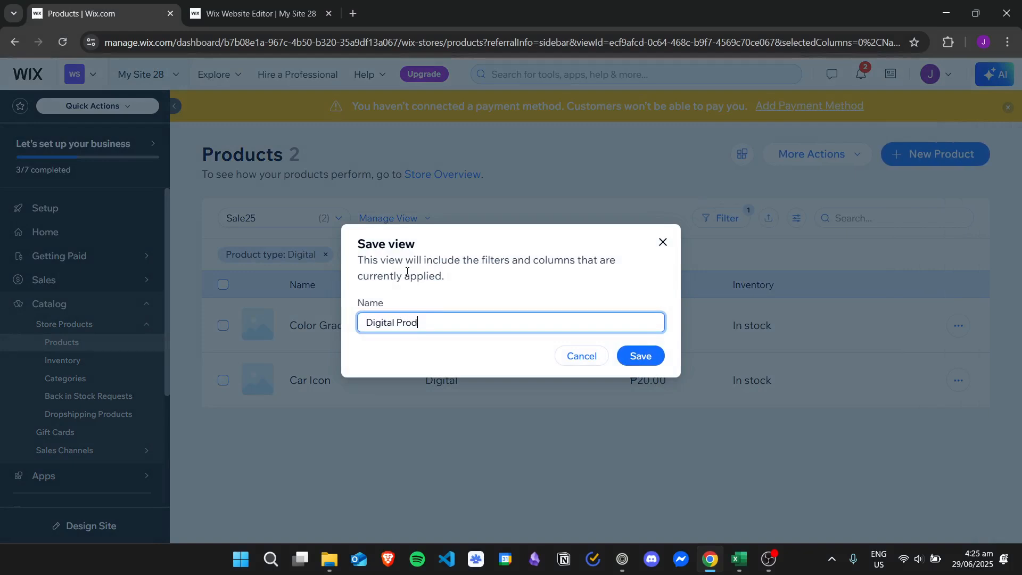
left_click(645, 355)
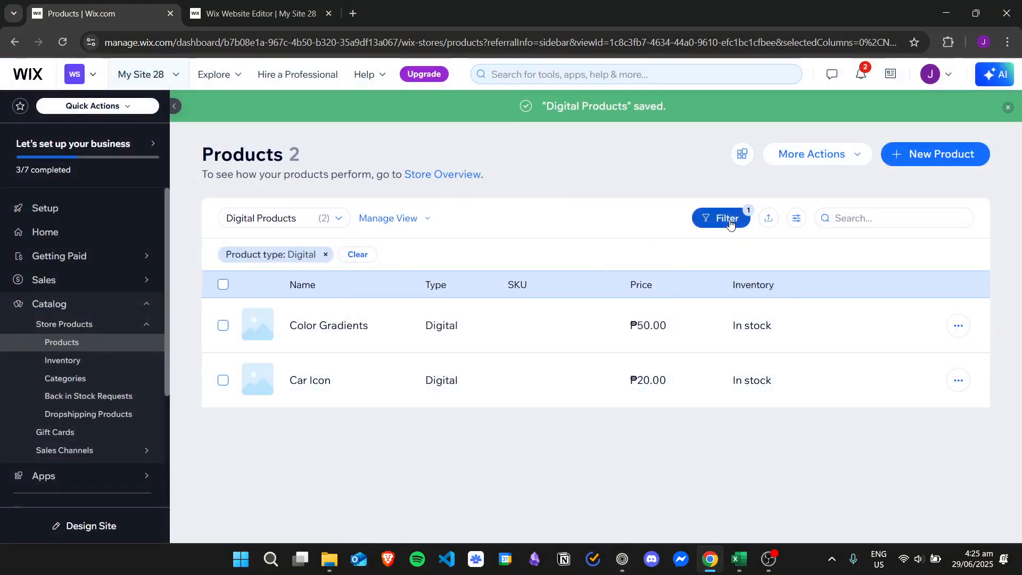
Reset the product type filter to All and close the filter options
left_click(723, 218)
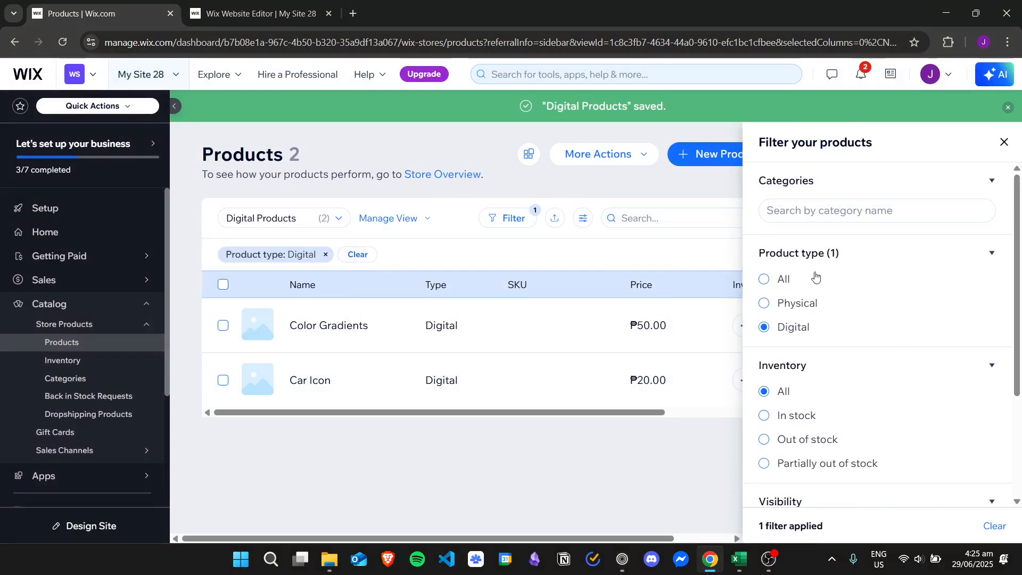
left_click(784, 279)
left_click(1008, 141)
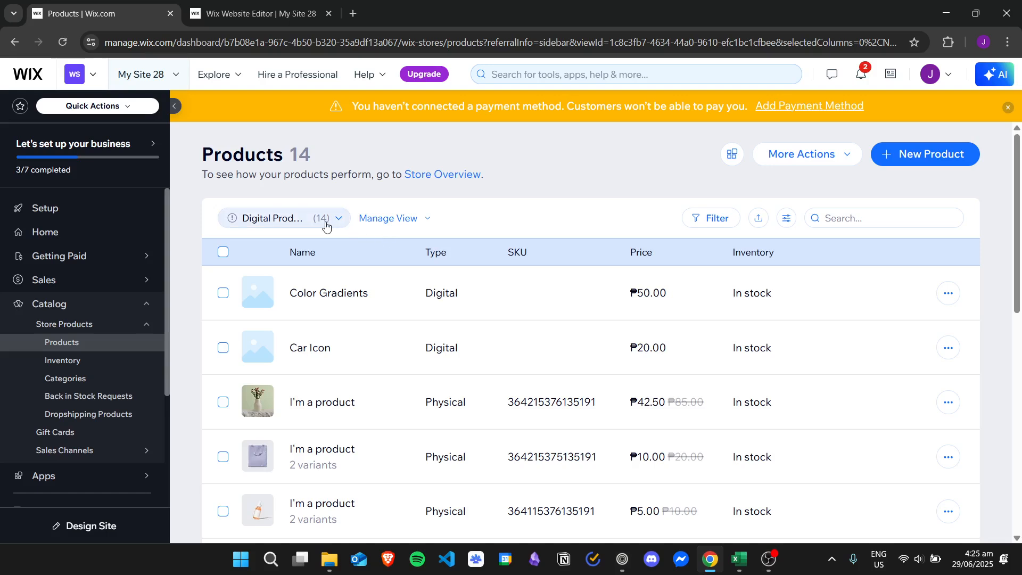
Look through the saved views Sale25, Digital Products and Sale50 in turn, and return to the All products view
left_click(326, 226)
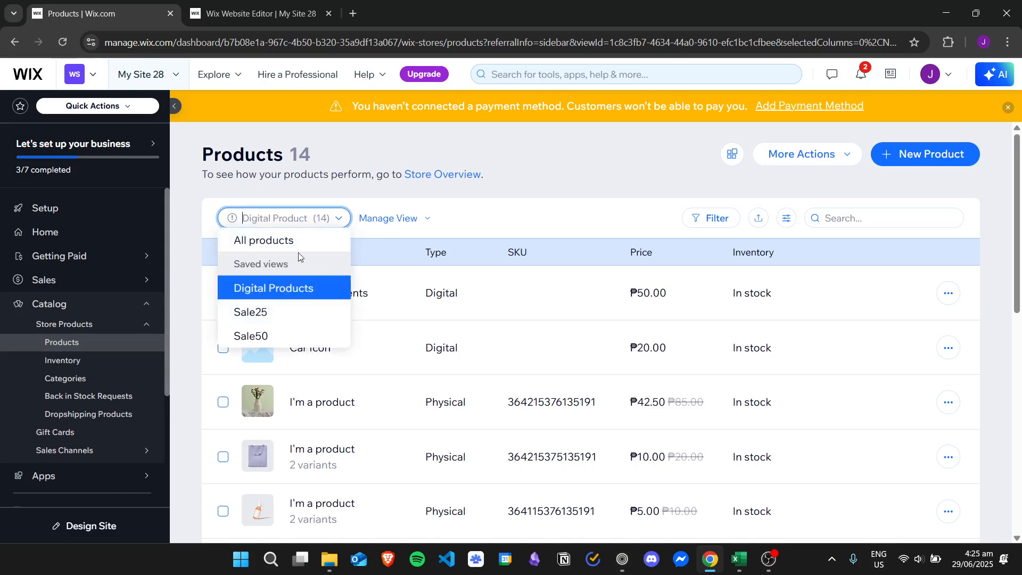
left_click(311, 312)
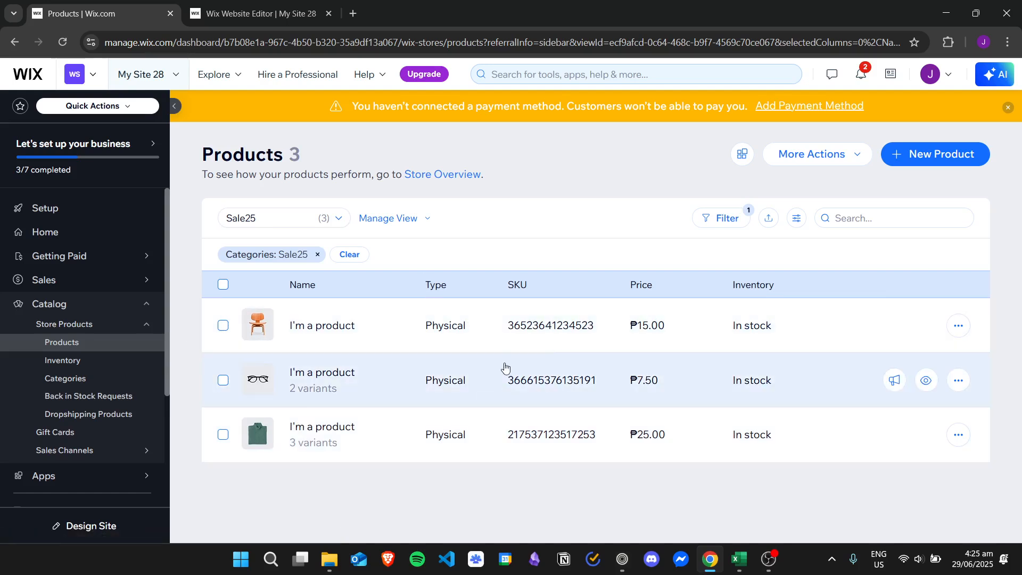
left_click(335, 220)
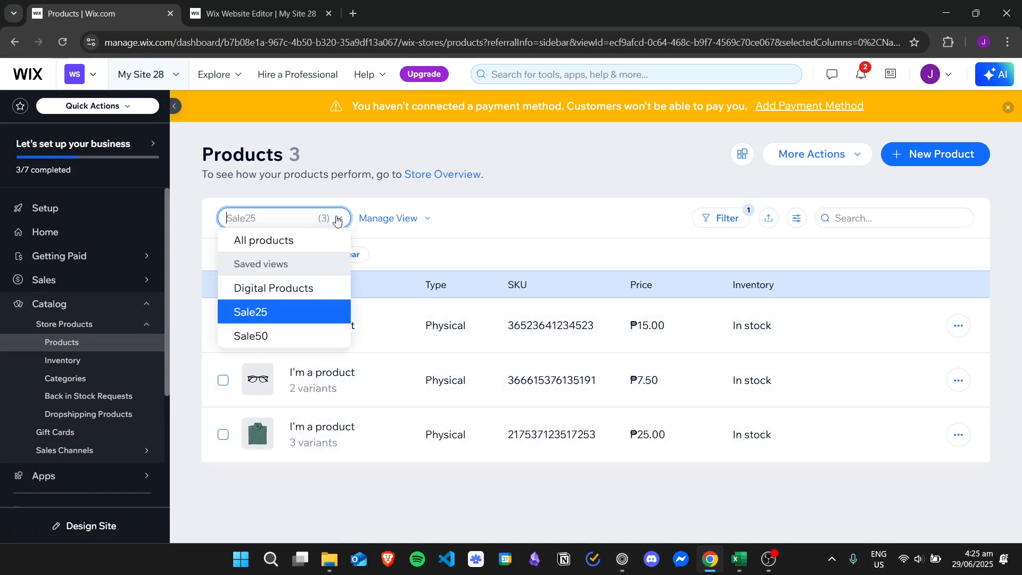
left_click(307, 290)
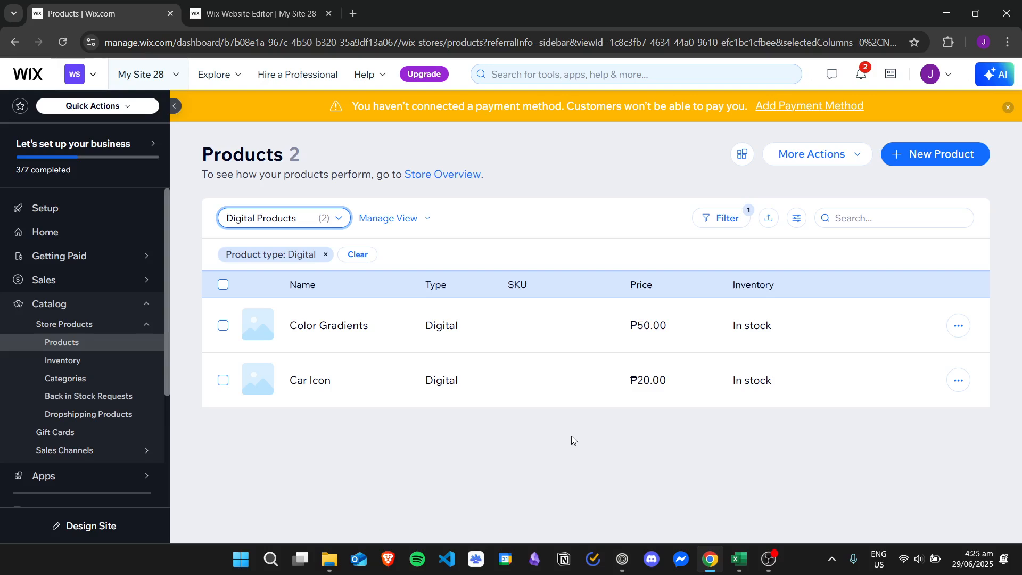
left_click(335, 224)
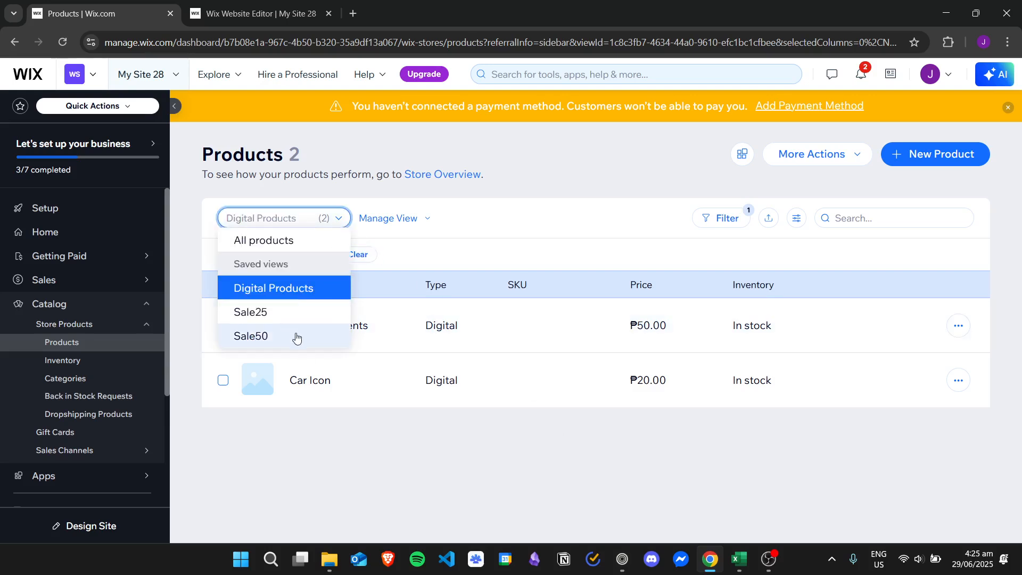
left_click(296, 336)
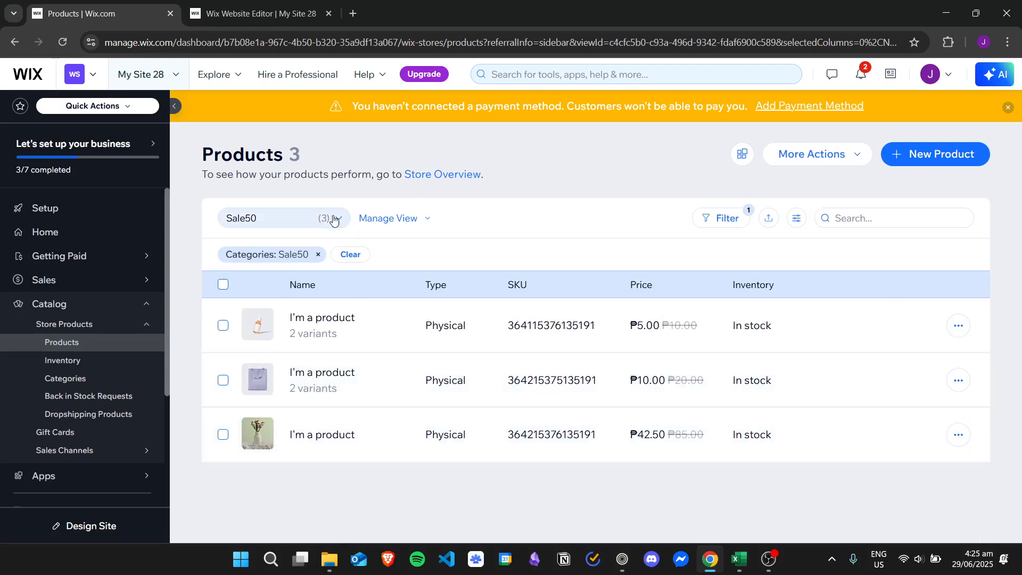
left_click(333, 219)
left_click(295, 241)
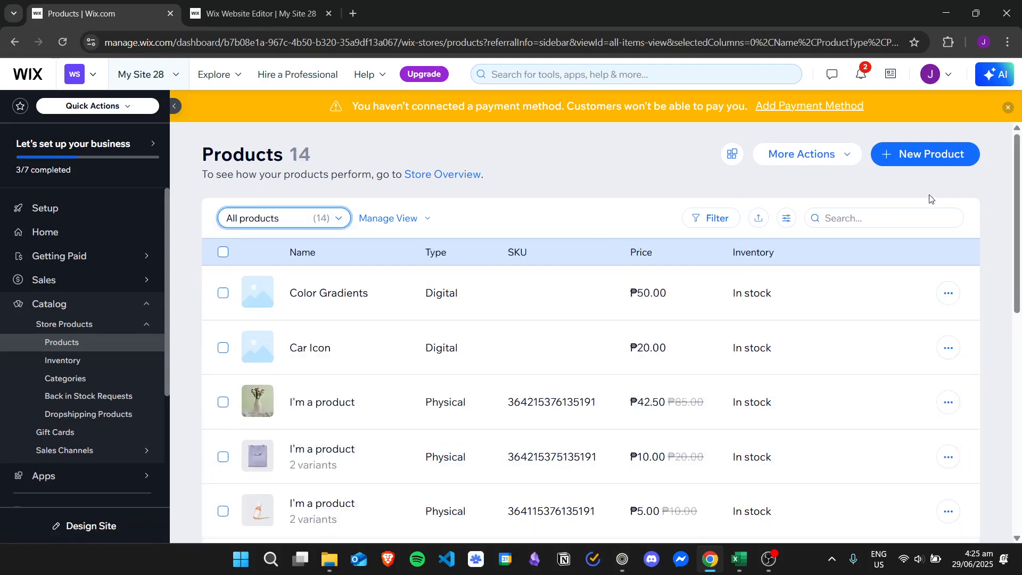
mouse_move(1019, 149)
left_mouse_down()
mouse_move(1017, 365)
mouse_move(990, 227)
mouse_move(1020, 189)
mouse_move(1017, 144)
left_mouse_up()
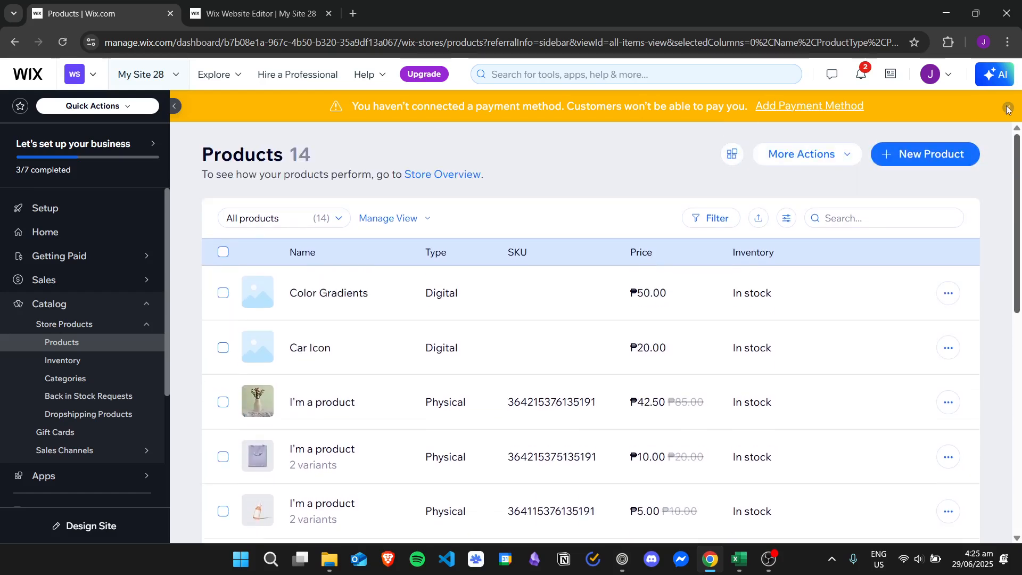
Switch to the saved Sale25 view and set a sale price with a 25% discount for all its products
left_click(337, 223)
left_click(290, 316)
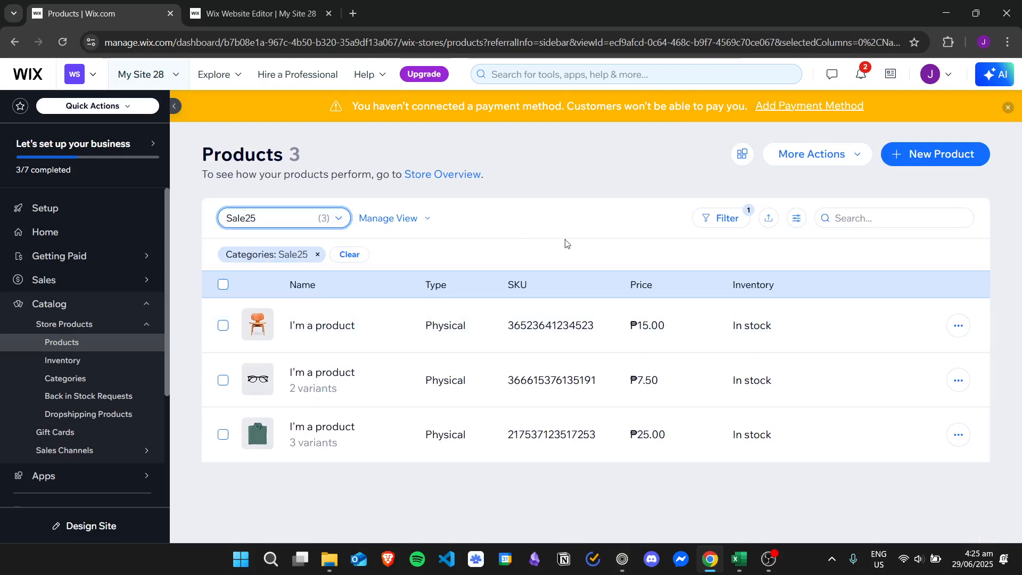
left_click(223, 285)
left_click(654, 218)
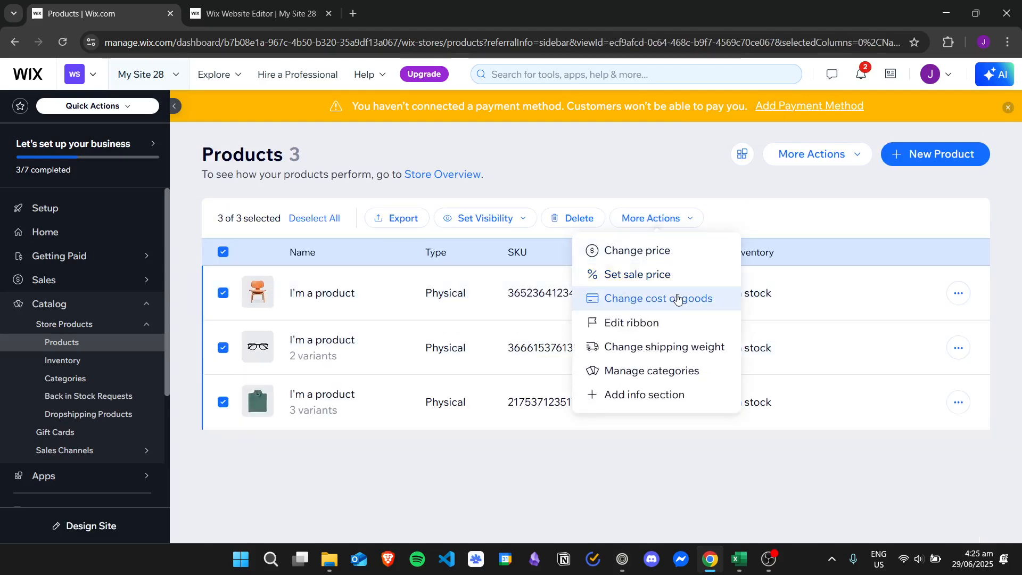
left_click(672, 277)
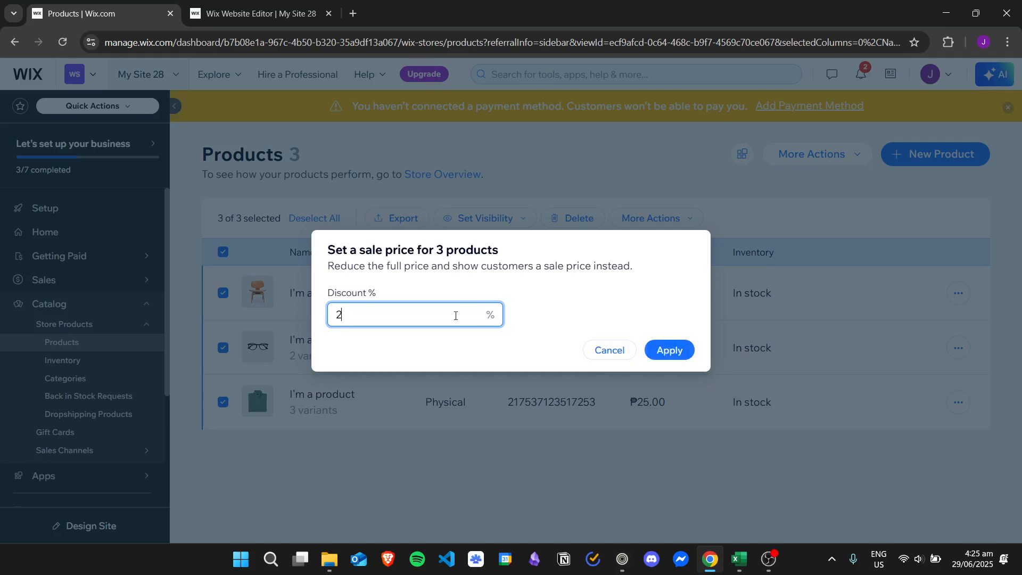
left_click(668, 343)
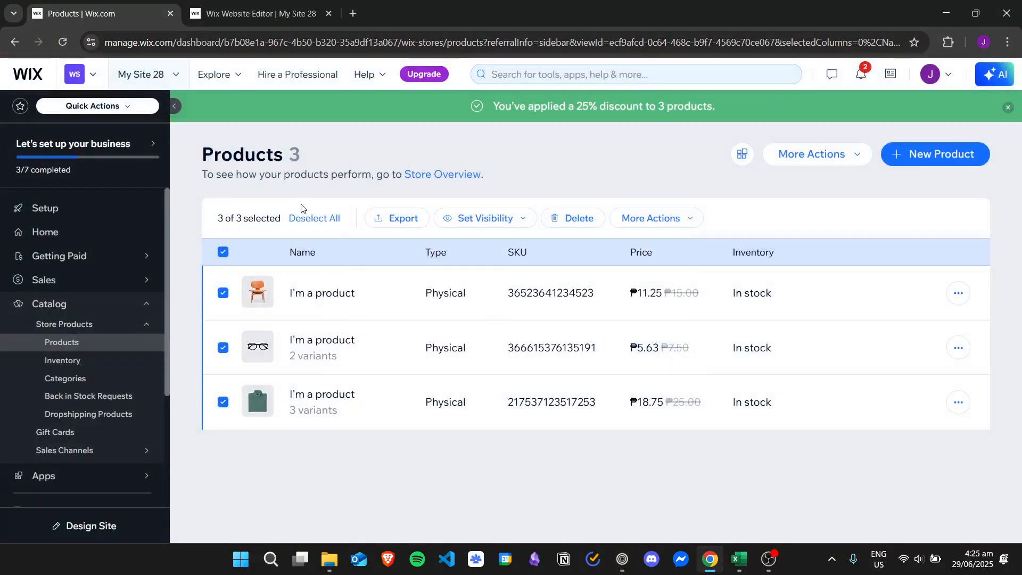
Deselect all products in the Sale25 view and switch to the saved Digital Products view
left_click(691, 220)
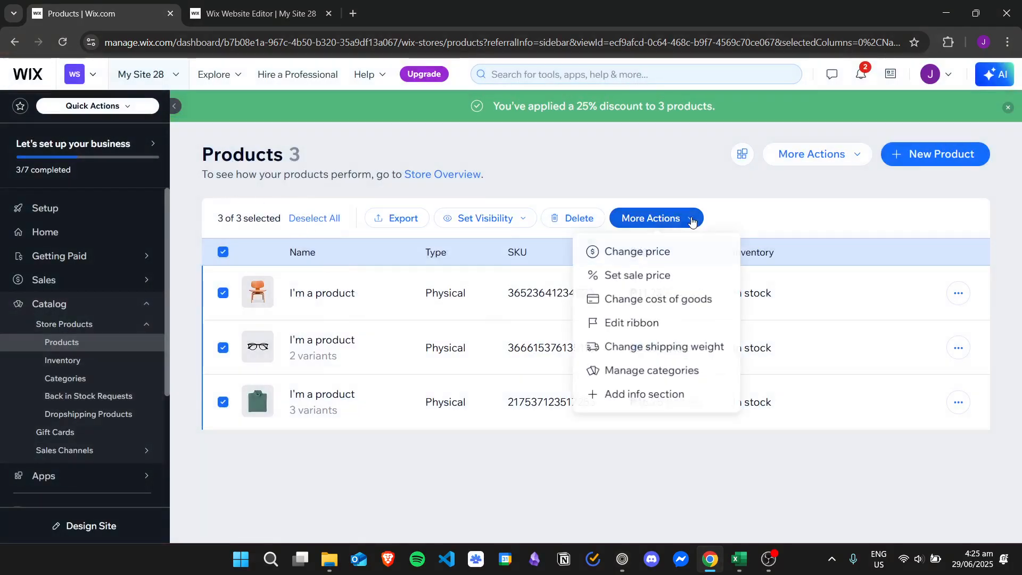
left_click(537, 437)
left_click(223, 252)
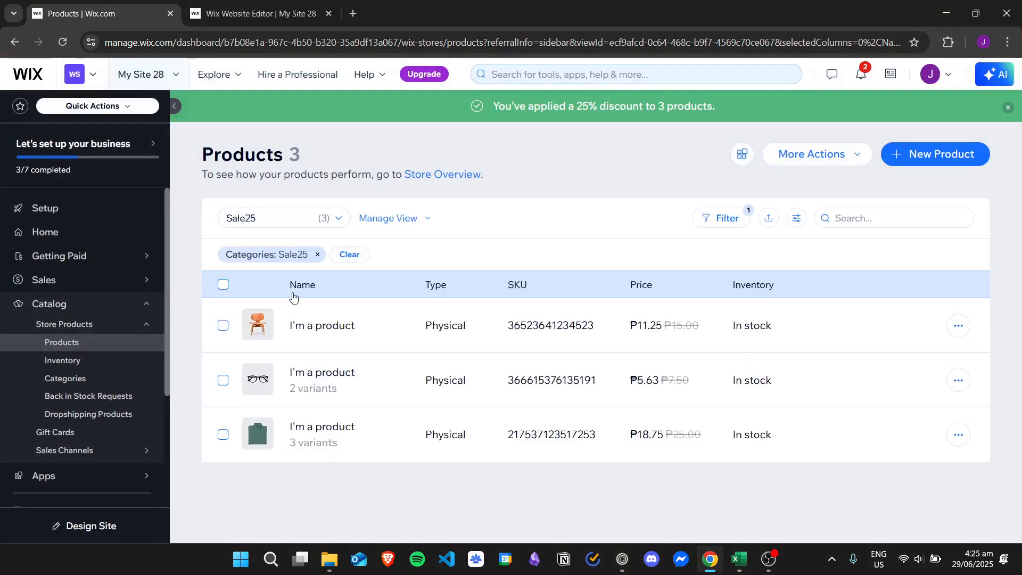
left_click(342, 221)
left_click(315, 286)
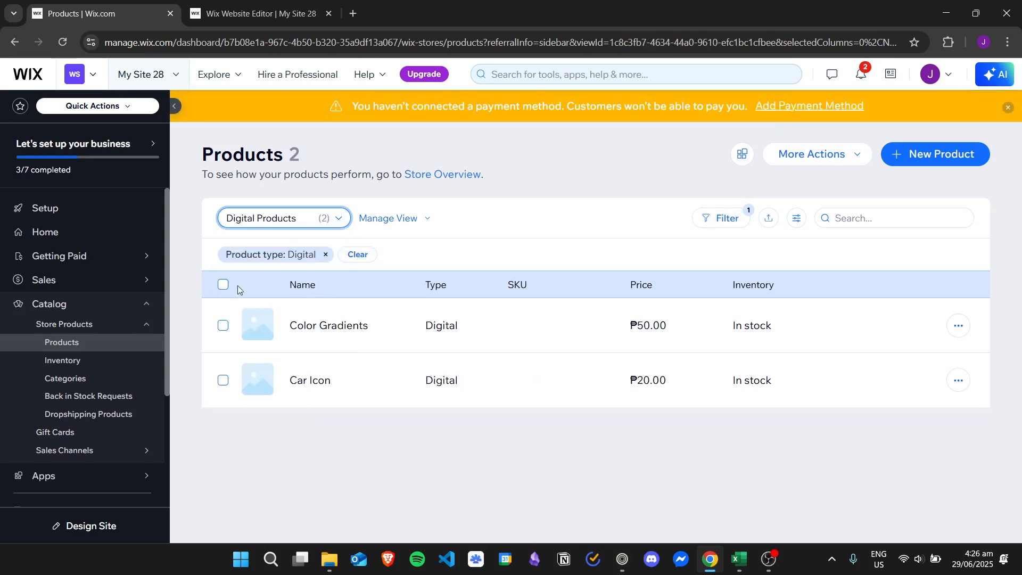
Set a sale price with a 10% discount for all products in the Digital Products view and clear the selection
left_click(223, 285)
left_click(658, 219)
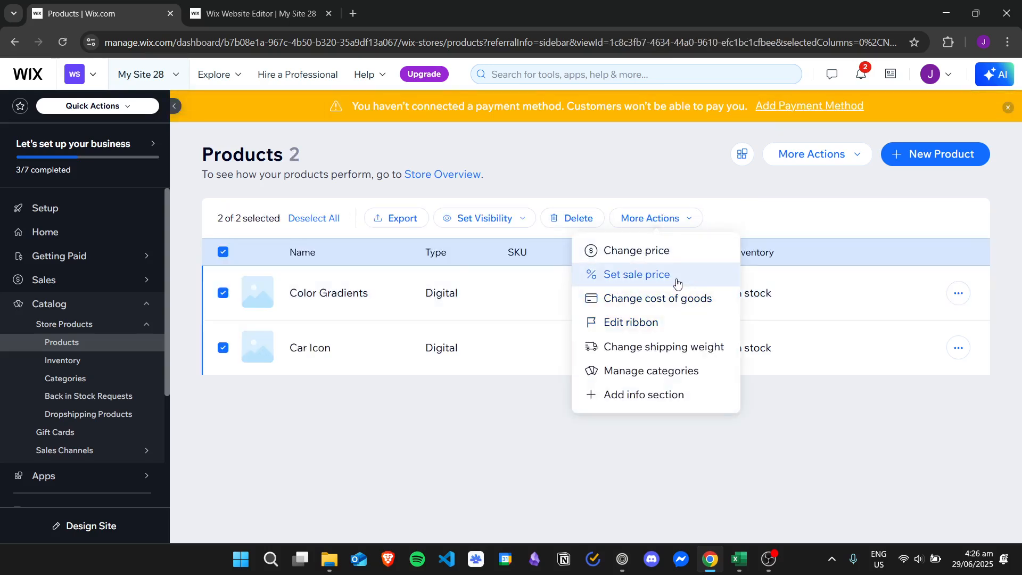
left_click(677, 283)
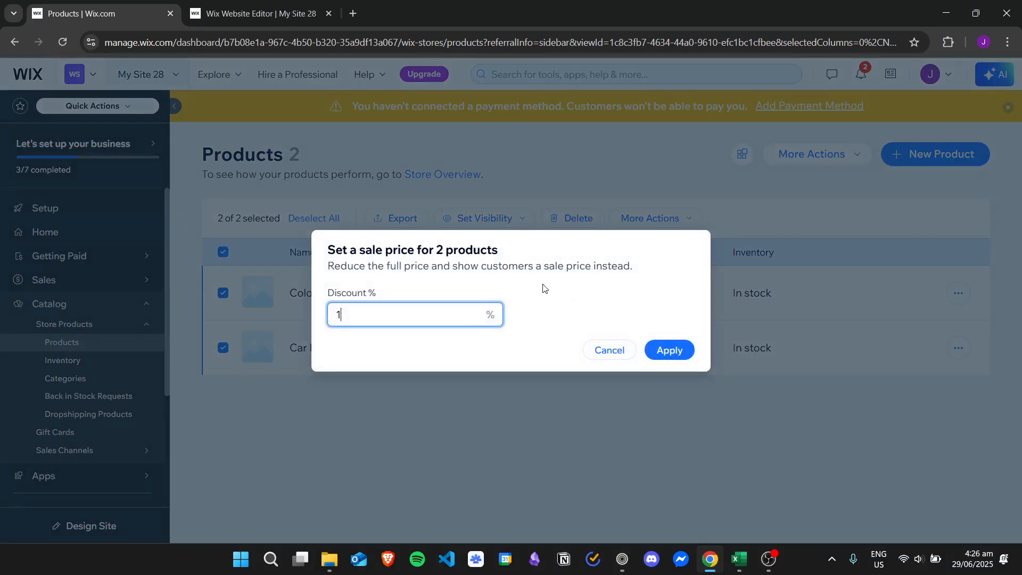
left_click(685, 350)
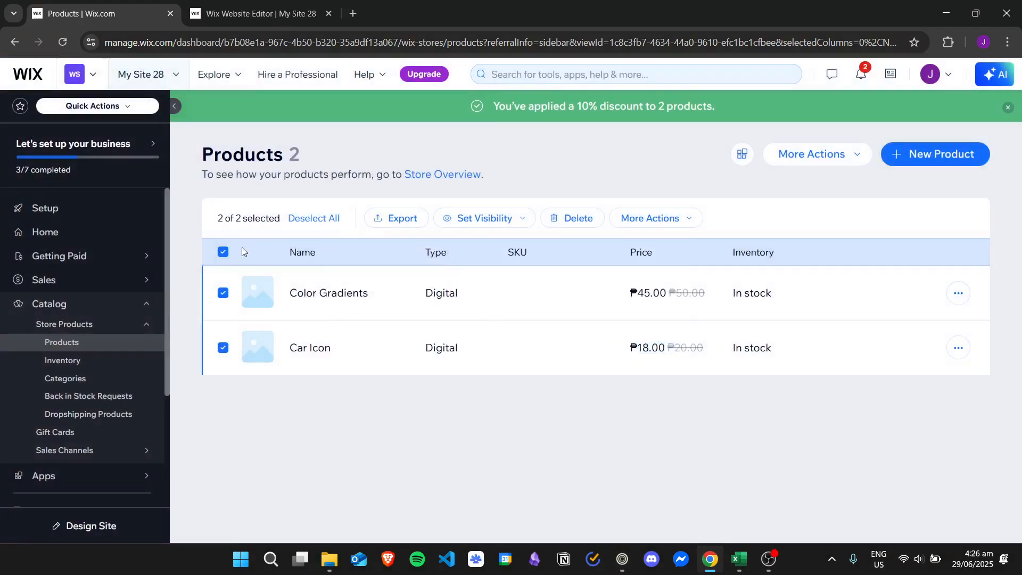
left_click(217, 252)
Return to the All products view and review the sale prices throughout the product list
left_click(286, 225)
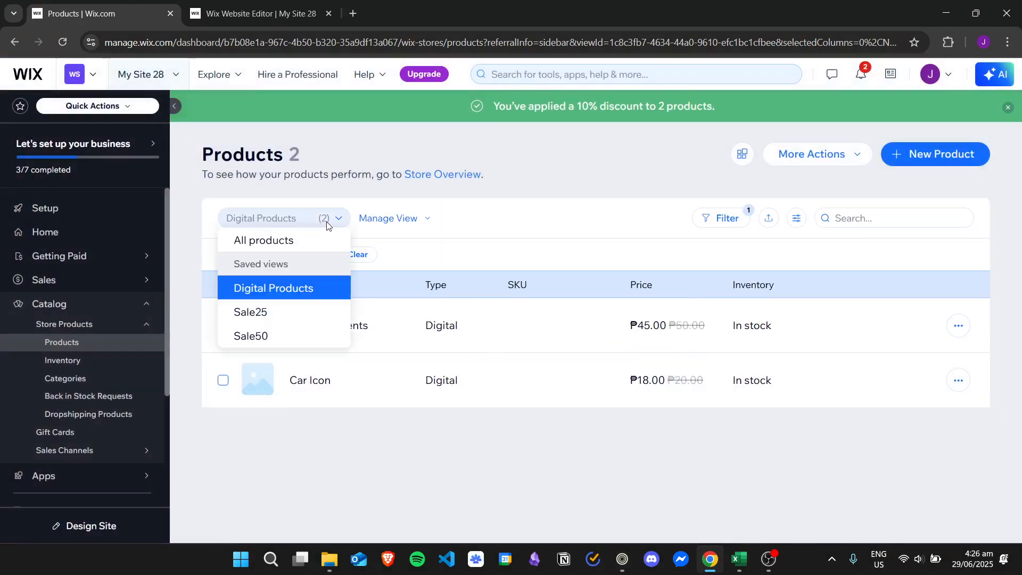
left_click(305, 239)
scroll(1021, 179, "down", 1)
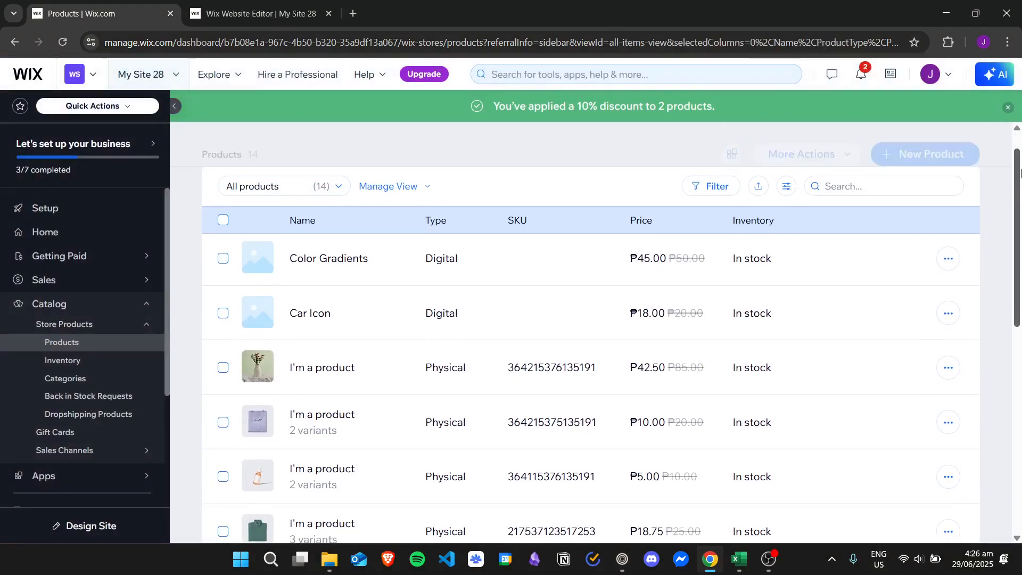
left_click_drag(1020, 179, 1020, 406)
scroll(899, 299, "up", 6)
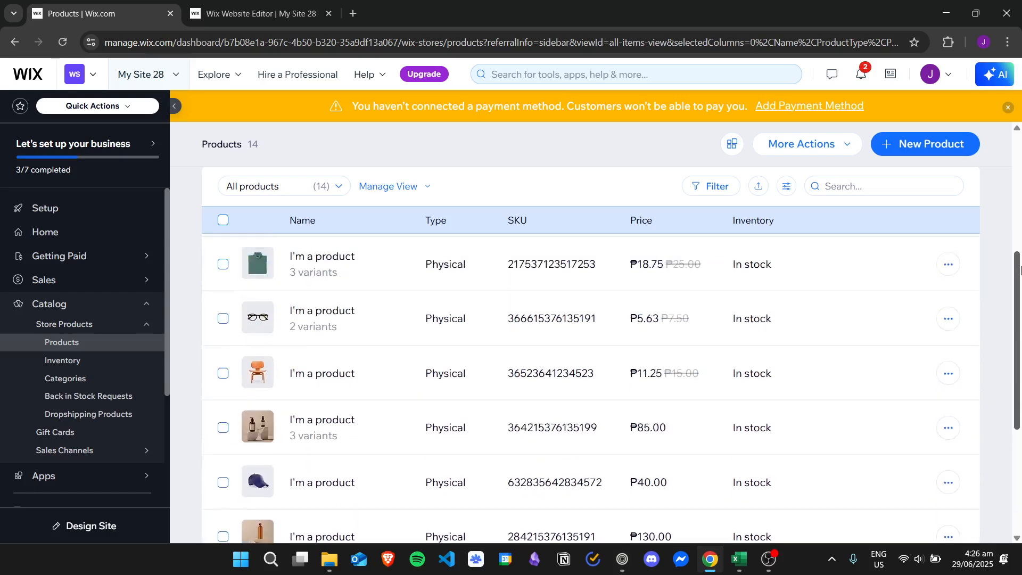
left_click_drag(1021, 234, 1020, 140)
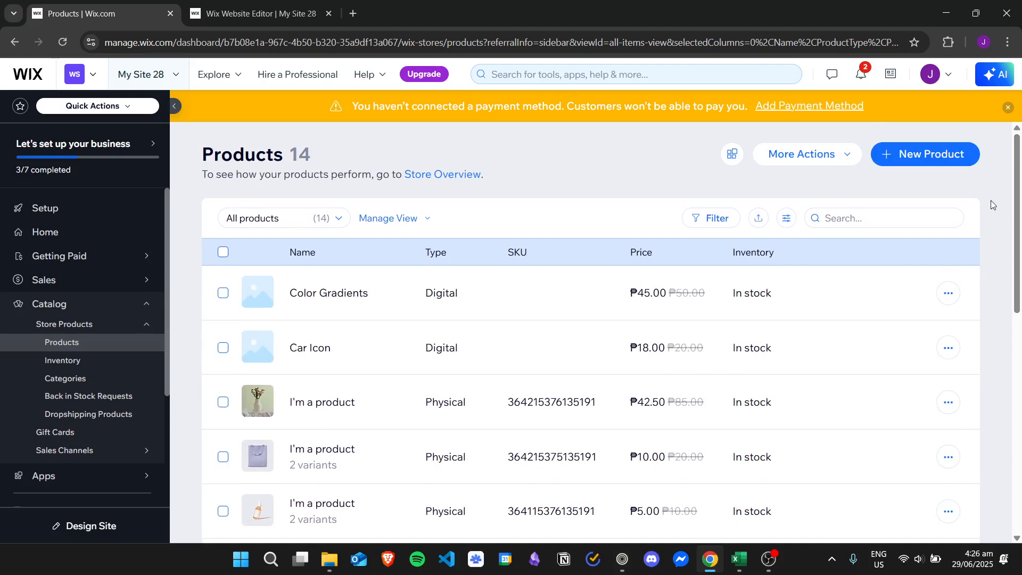